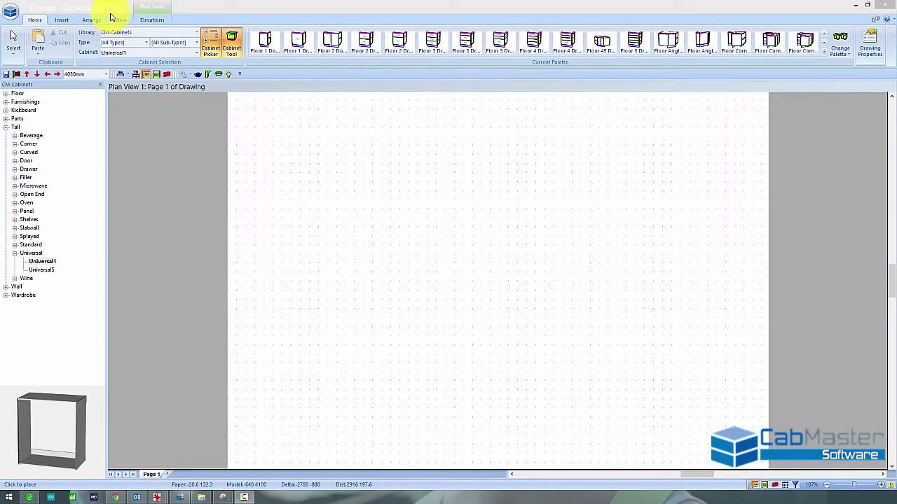
# Bring the Universal1 tall cabinet from Tall > Universal in the CM-Cabinets tree into place.
pyautogui.moveTo(567, 56)
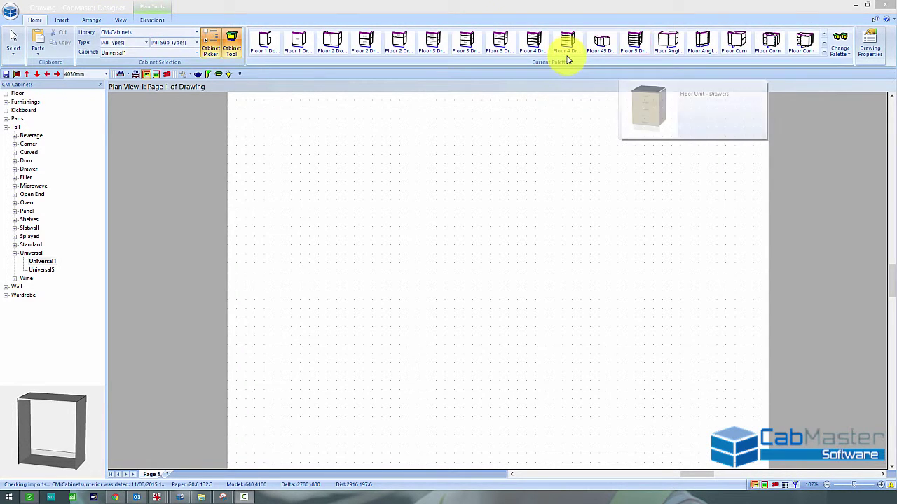
pyautogui.moveTo(567, 60); pyautogui.dragTo(43, 265)
# Open the Format Universal1 Tall Tool dialog and review the cabinet's door settings.
pyautogui.doubleClick(43, 265)
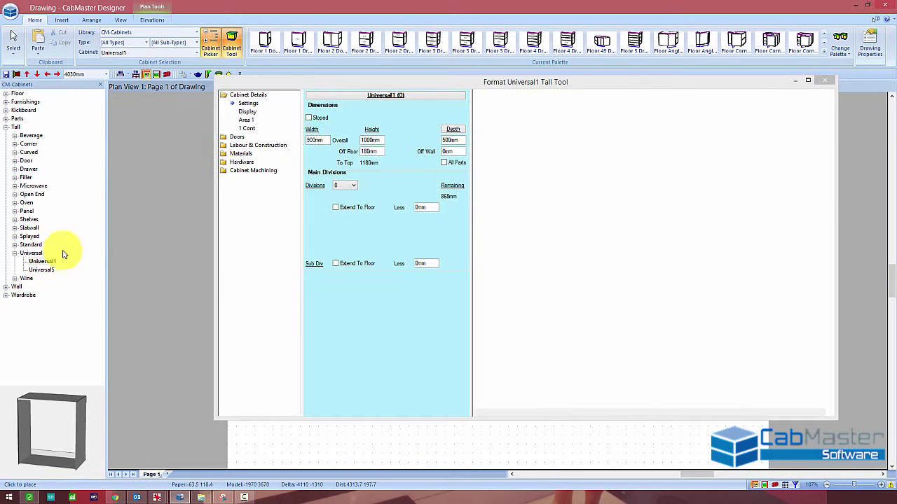
pyautogui.moveTo(478, 83); pyautogui.dragTo(419, 61)
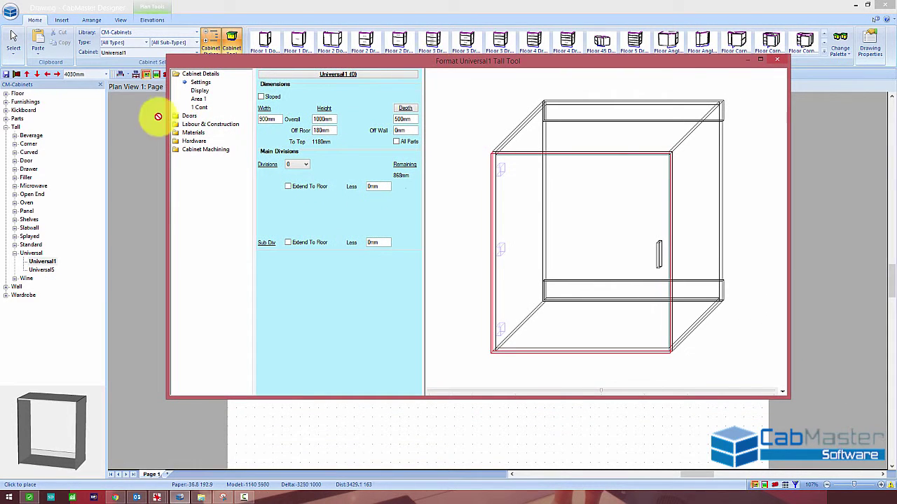
pyautogui.click(187, 116)
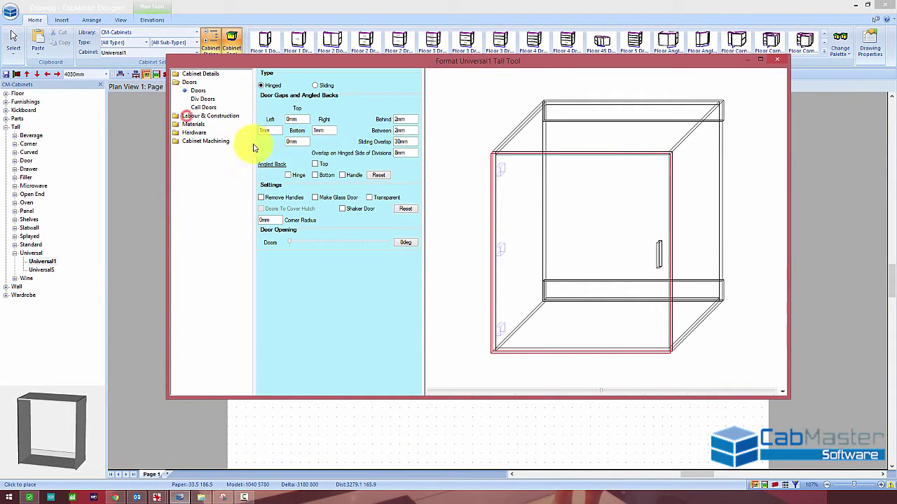
pyautogui.click(204, 99)
pyautogui.click(262, 75)
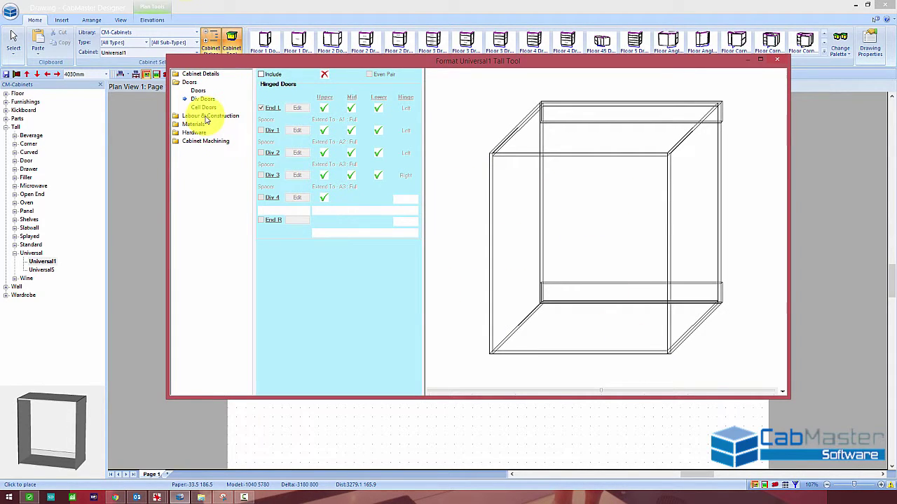
# Switch off Top Rail and Bottom Rail under Labour & Construction > Rails.
pyautogui.click(207, 117)
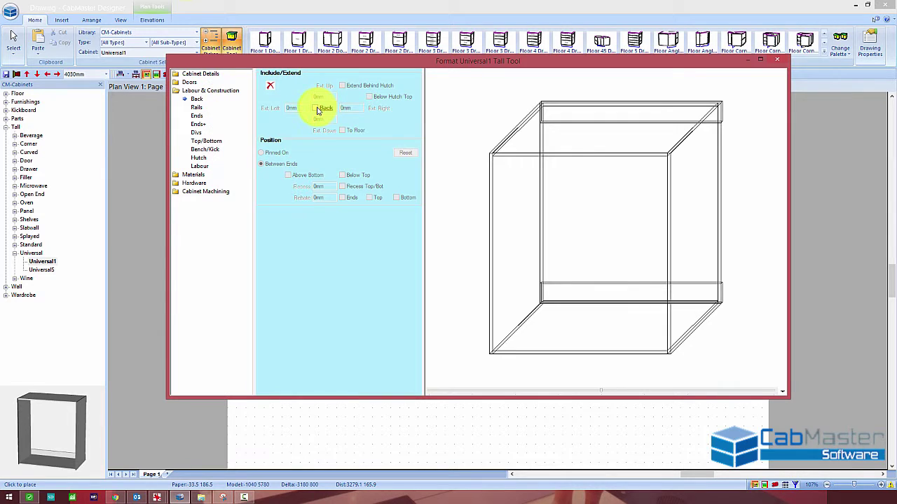
pyautogui.click(316, 110)
pyautogui.click(196, 107)
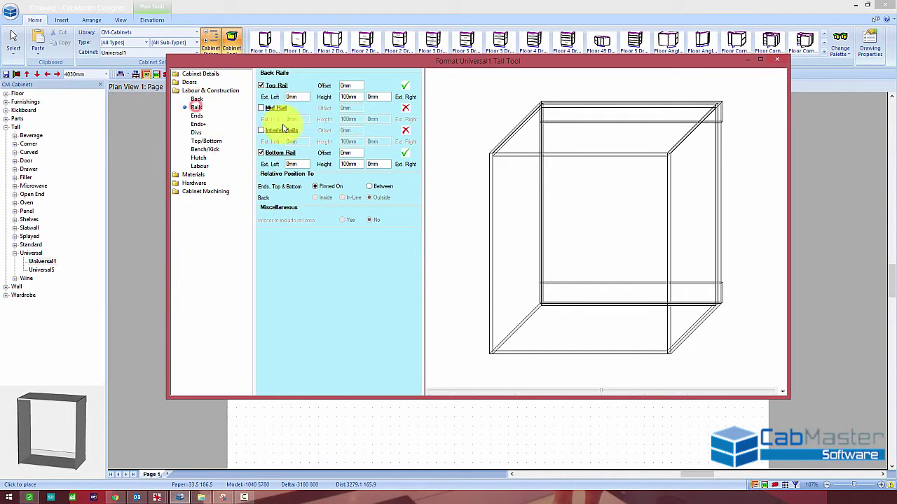
pyautogui.click(265, 86)
pyautogui.click(266, 153)
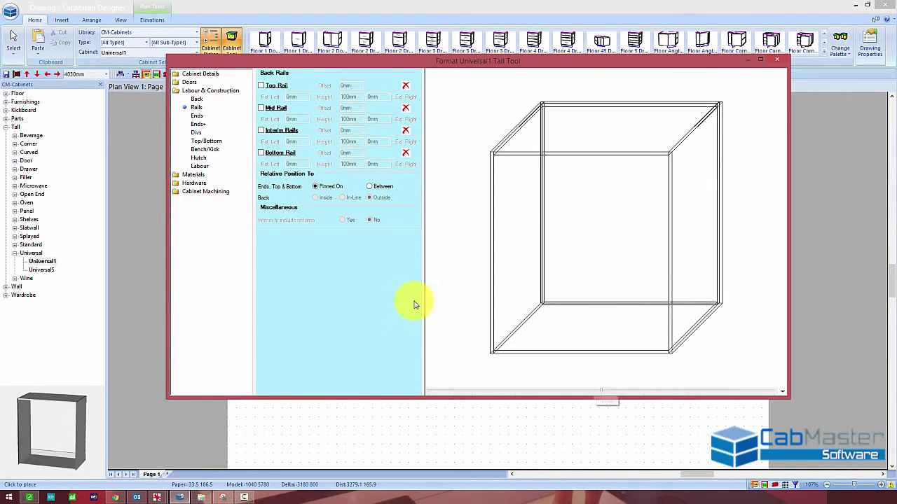
# Set the cabinet to 1200mm wide, 1200mm high, 0 off floor, keeping 500mm depth.
pyautogui.click(202, 74)
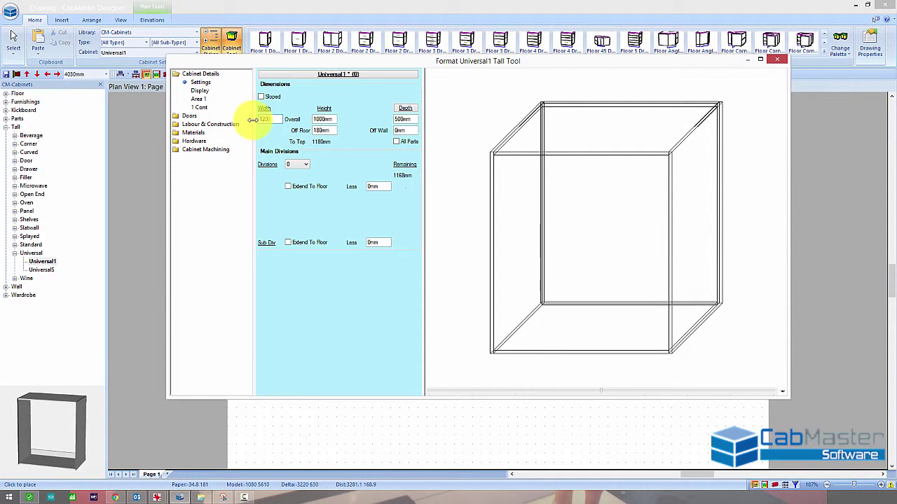
pyautogui.press('Tab')
pyautogui.press('Tab')
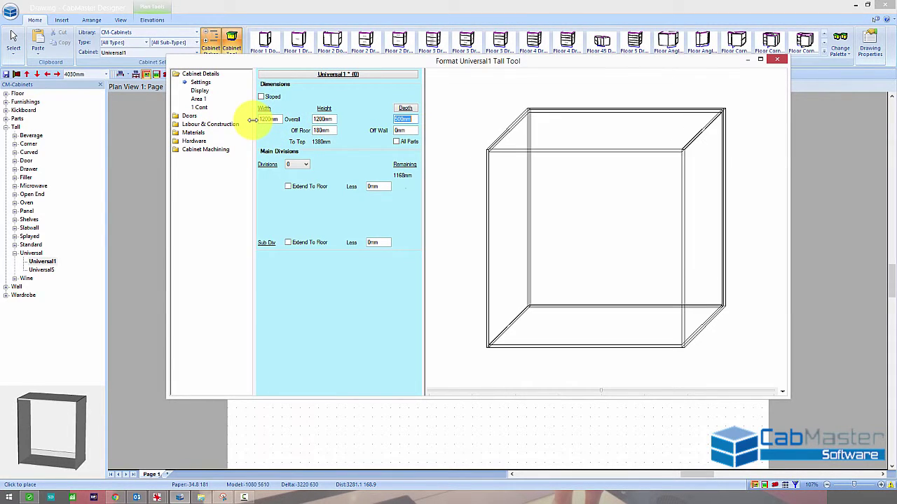
pyautogui.press('Tab')
pyautogui.write('0')
pyautogui.press('Tab')
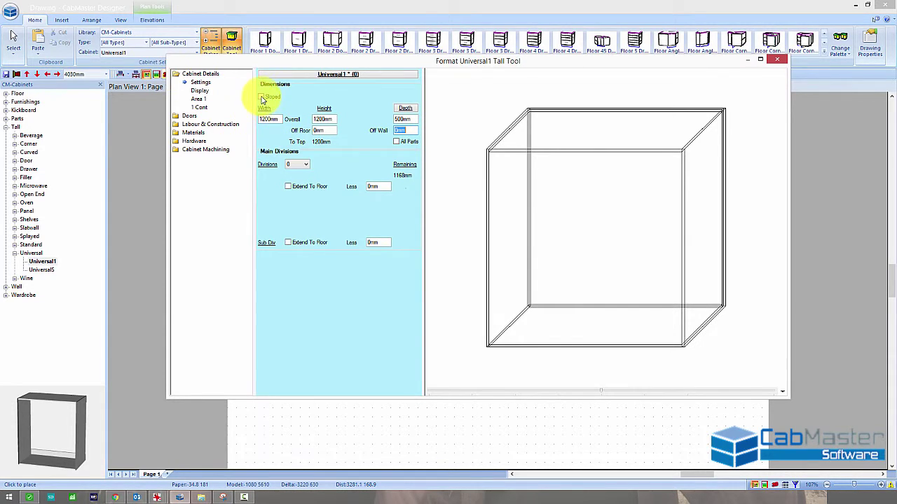
# Make the cabinet sloped with a 700mm left height and 600mm top width.
pyautogui.click(261, 97)
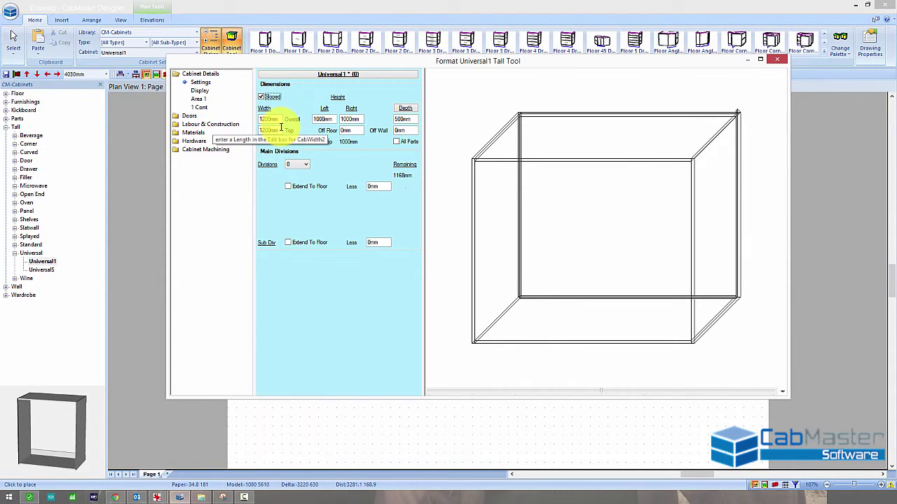
pyautogui.click(334, 119)
pyautogui.press('Tab')
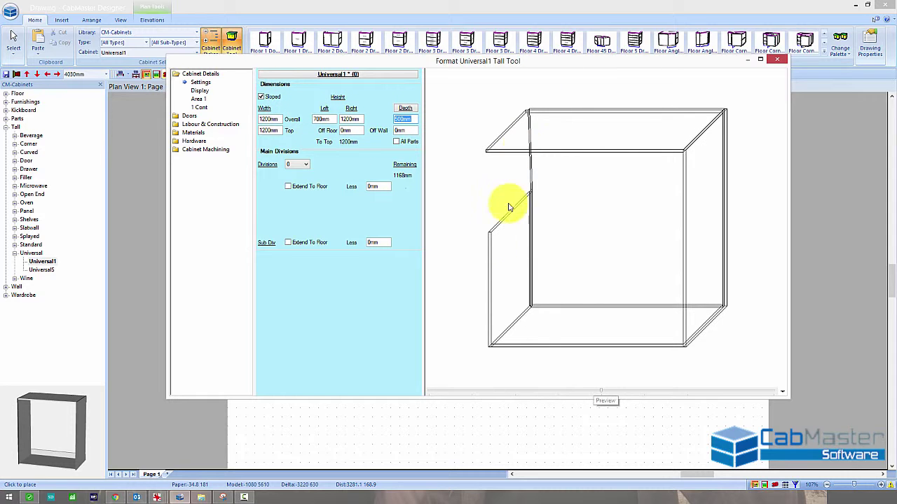
pyautogui.click(275, 131)
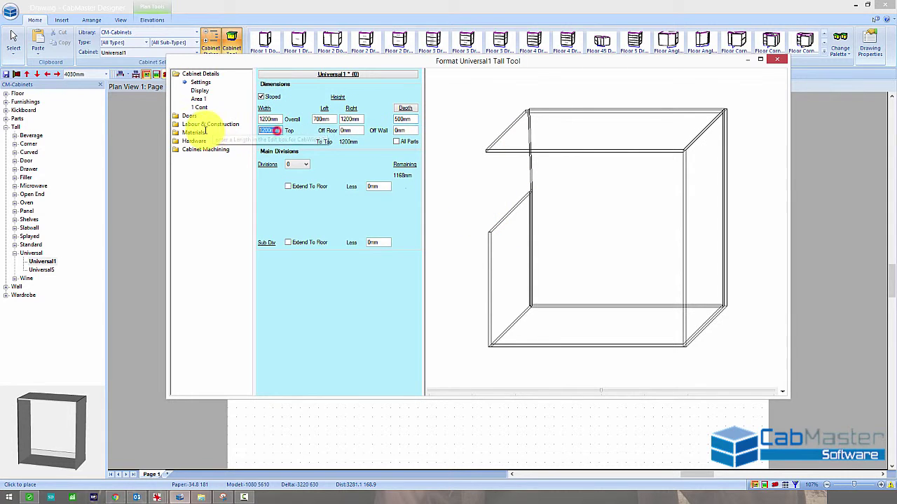
pyautogui.write('600')
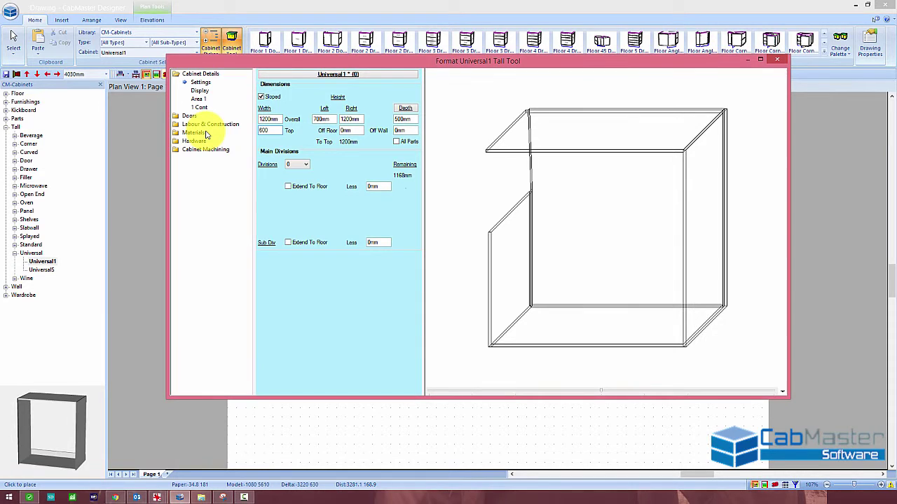
pyautogui.press('Tab')
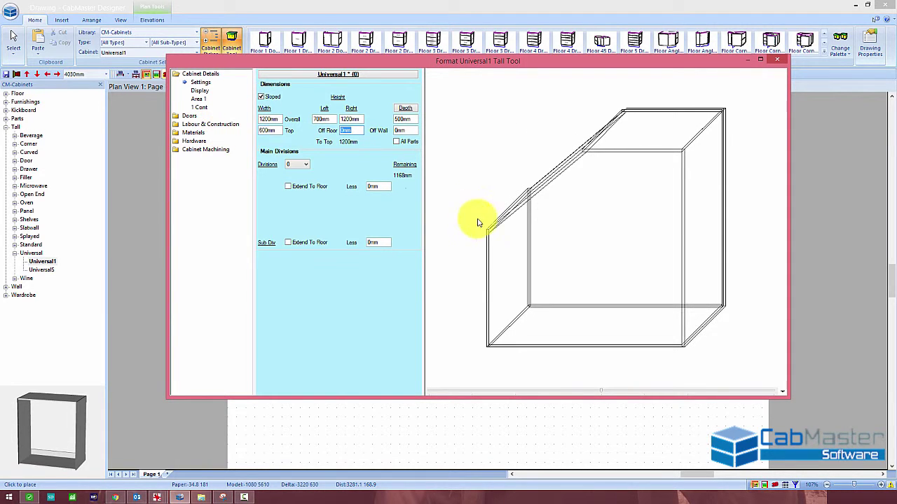
pyautogui.moveTo(601, 395); pyautogui.dragTo(538, 327)
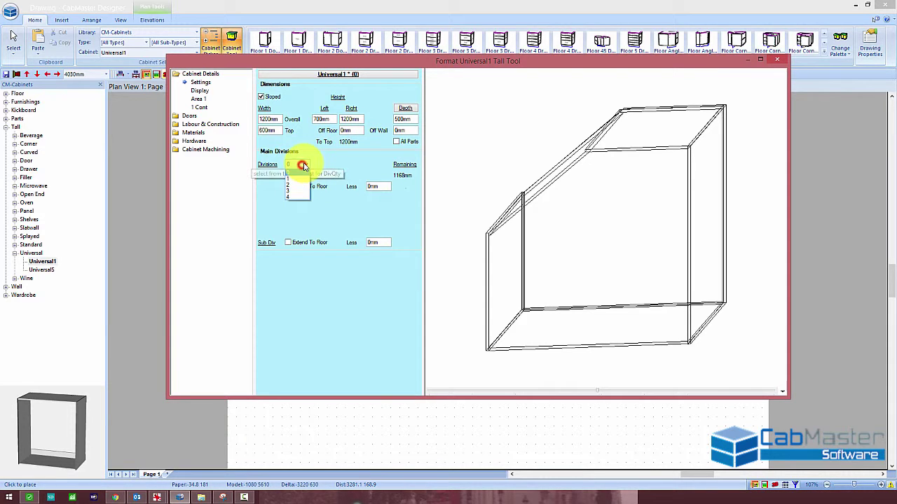
# Set Main Divisions to 2 with Even ticked.
pyautogui.click(295, 188)
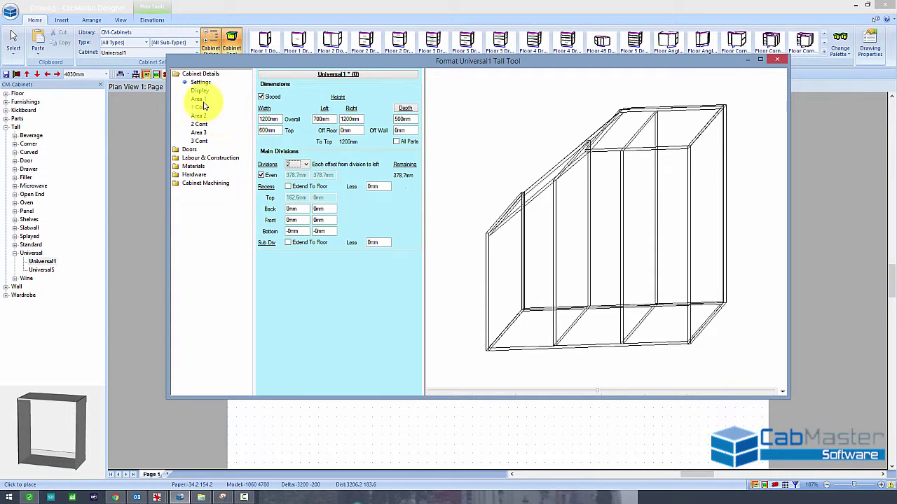
# Give Area 1 one uneven divider at 350mm offset with Drawers in the lower part.
pyautogui.click(199, 99)
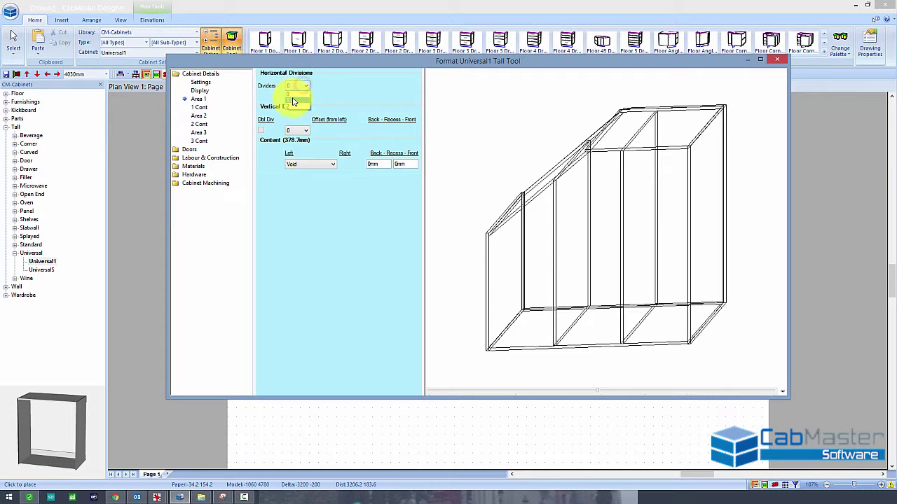
pyautogui.click(293, 102)
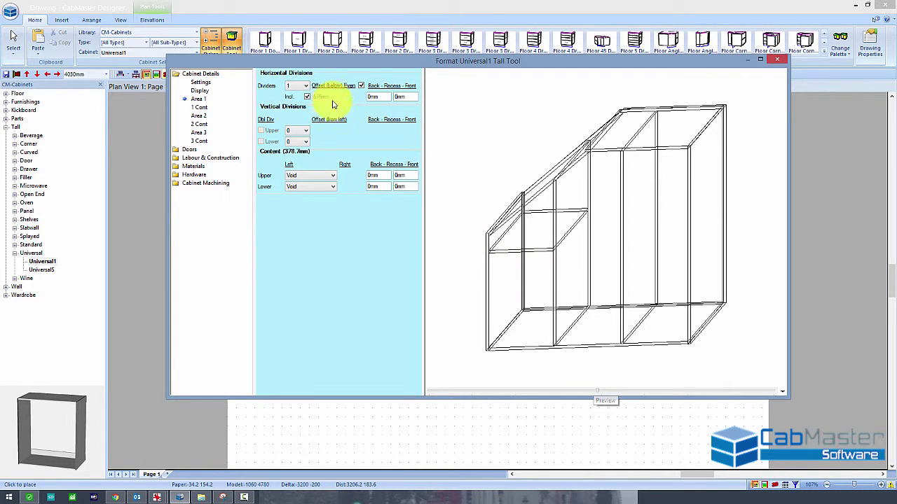
pyautogui.click(361, 86)
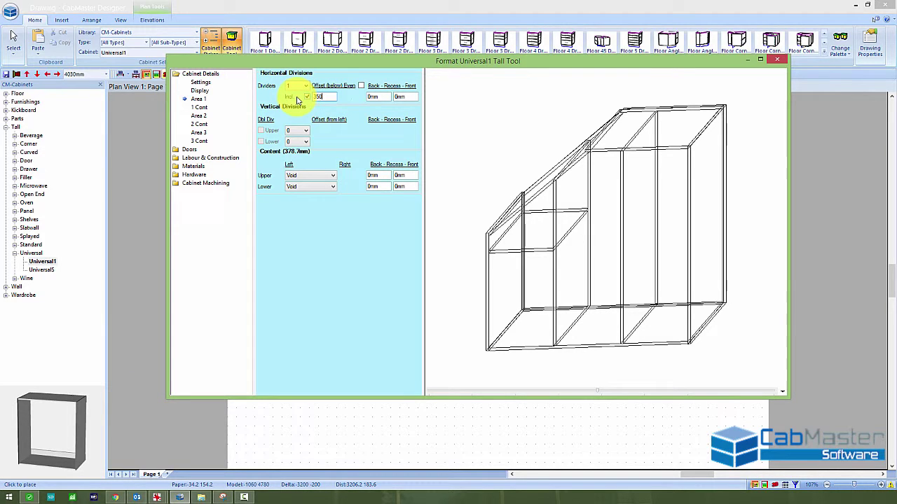
pyautogui.write('350')
pyautogui.press('Tab')
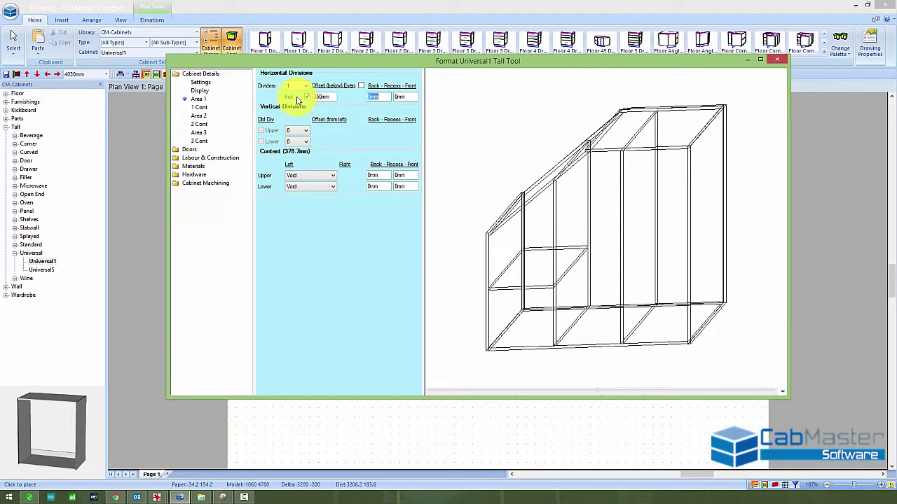
pyautogui.click(332, 186)
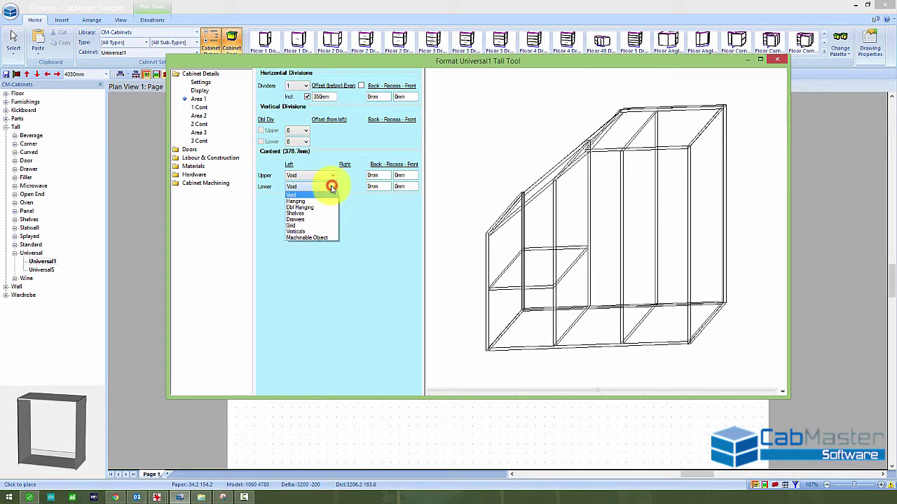
pyautogui.click(311, 220)
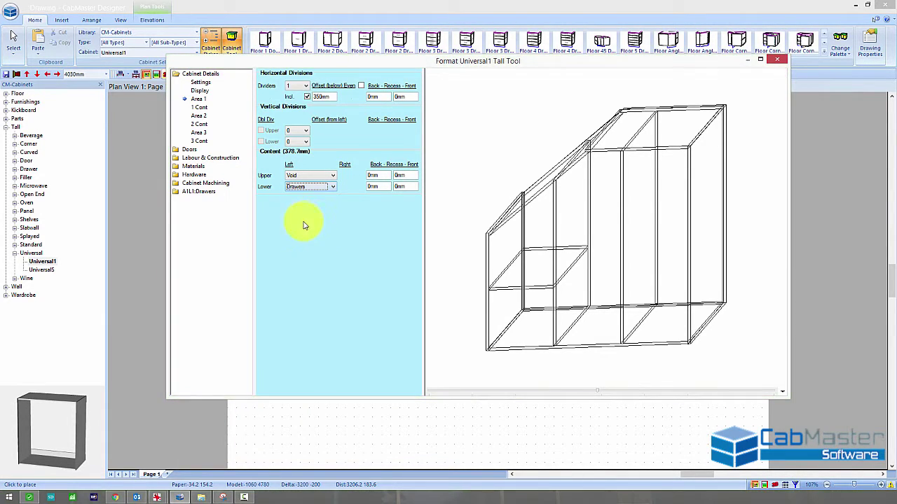
# Give Area 2 one even divider with Shelves in the lower part, and bring up Area 3.
pyautogui.click(199, 115)
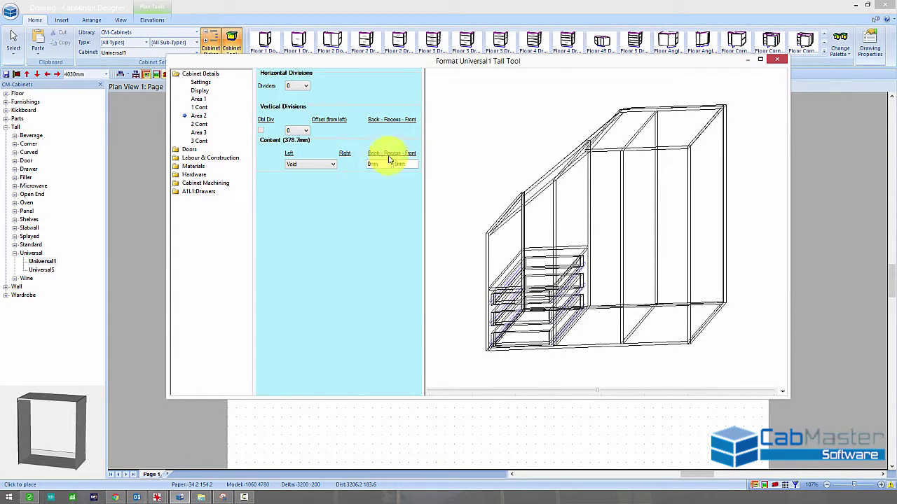
pyautogui.click(199, 100)
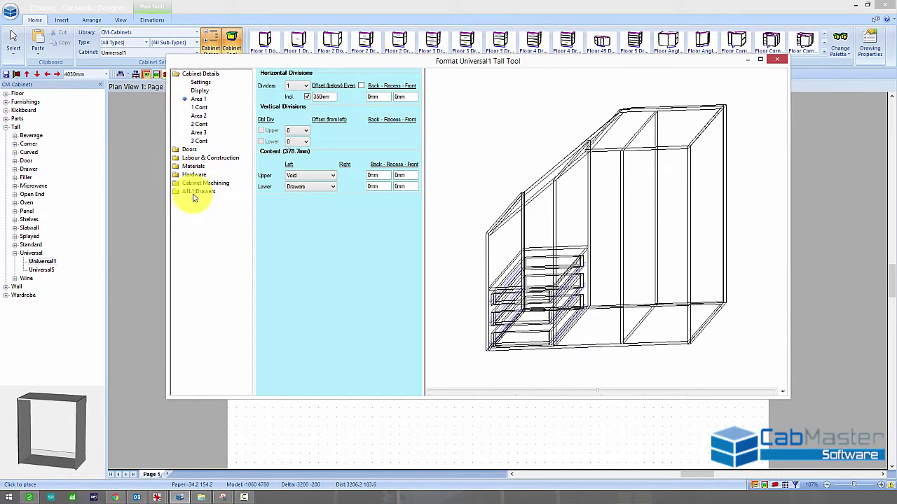
pyautogui.click(197, 115)
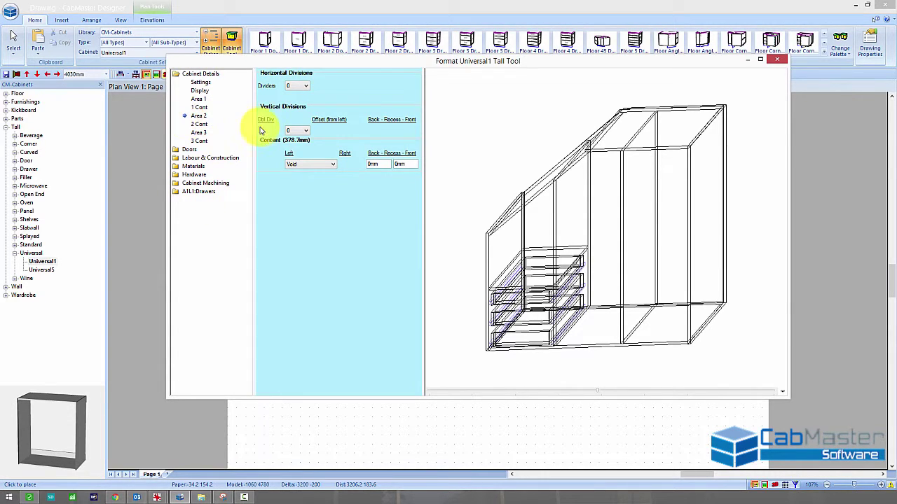
pyautogui.click(302, 85)
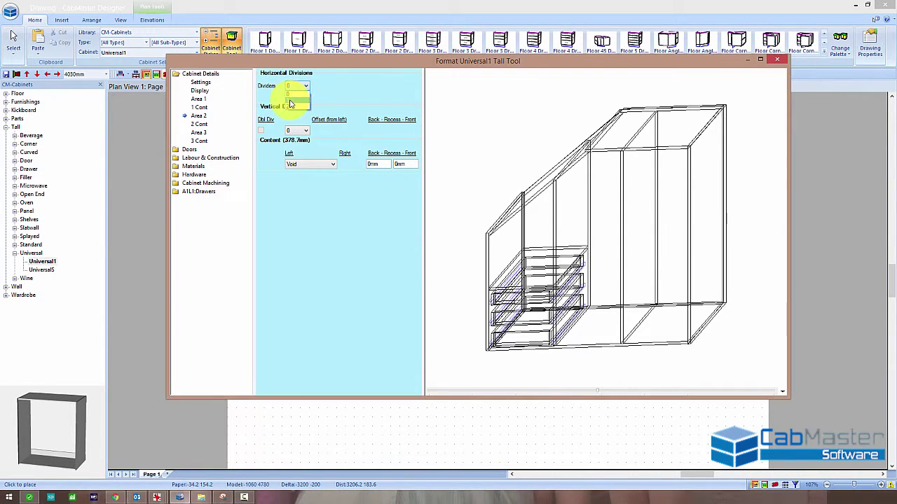
pyautogui.click(291, 103)
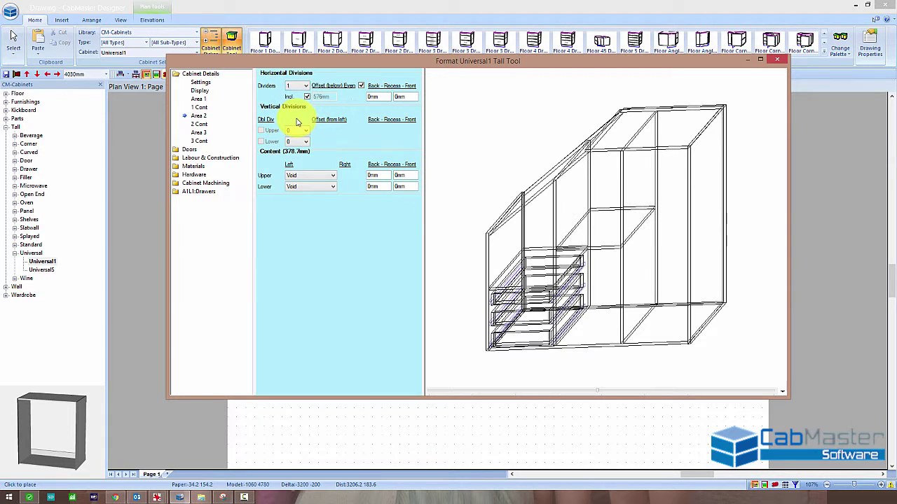
pyautogui.click(313, 187)
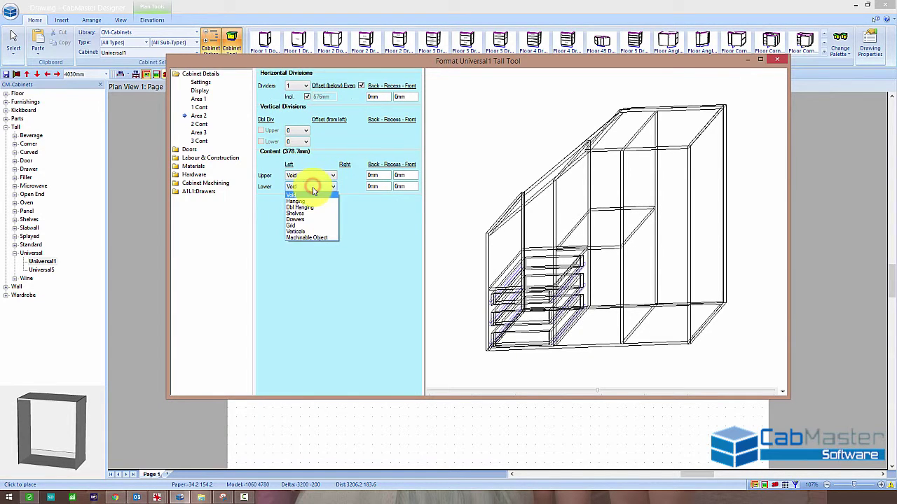
pyautogui.click(308, 214)
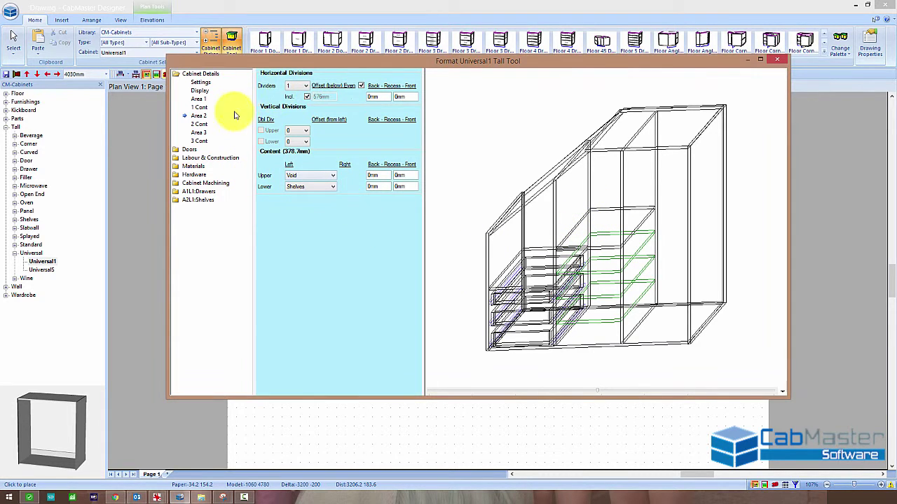
pyautogui.click(198, 132)
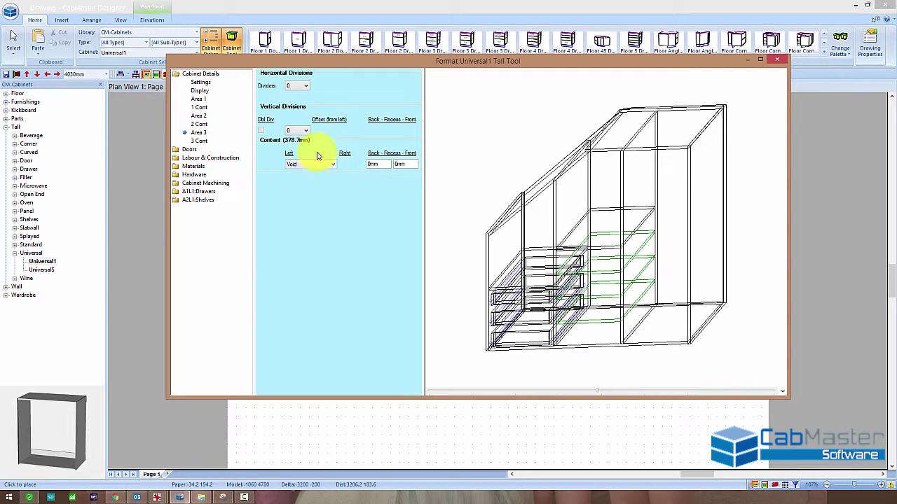
# Give Area 3 two even dividers with a Grid in the middle section.
pyautogui.click(304, 85)
pyautogui.click(295, 105)
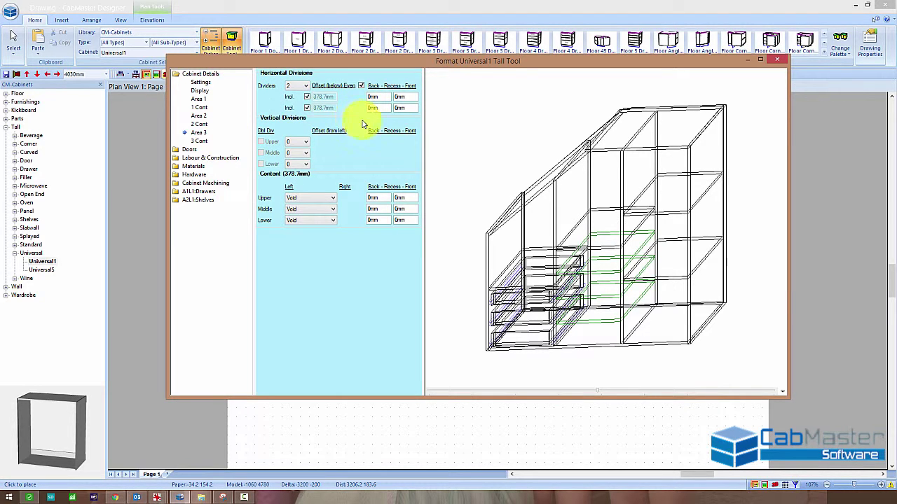
pyautogui.click(324, 209)
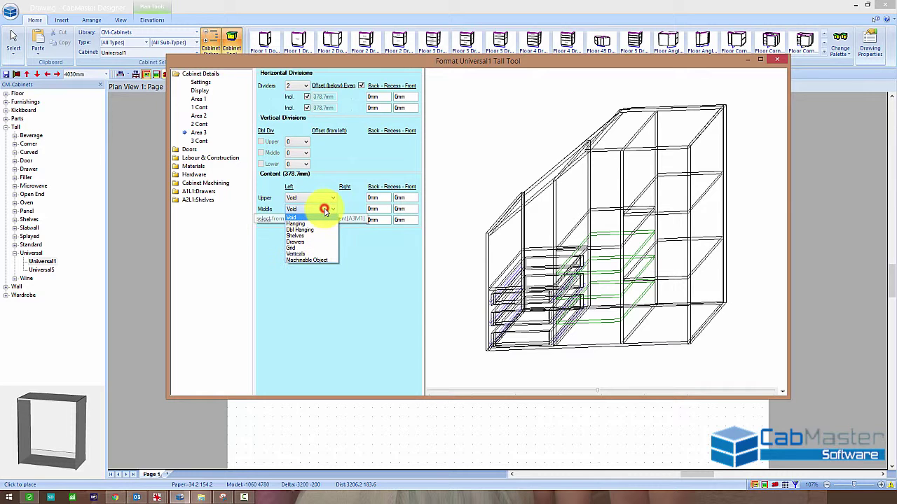
pyautogui.click(304, 249)
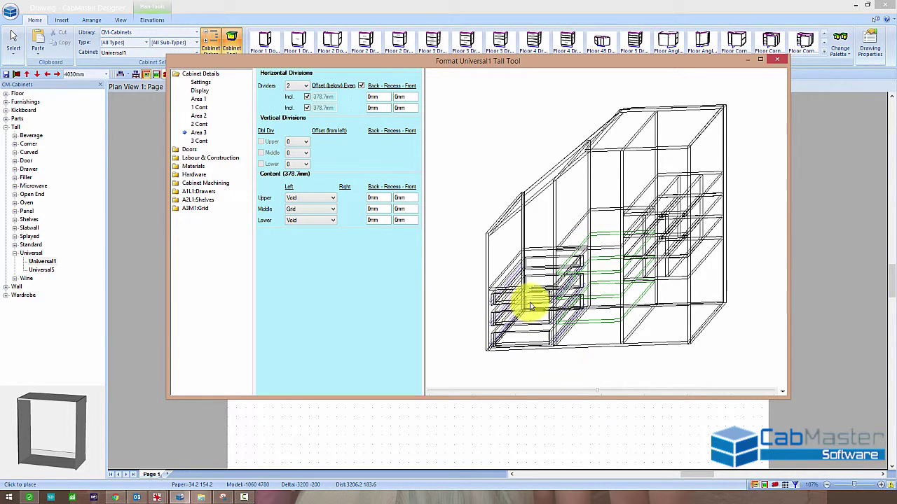
pyautogui.click(198, 191)
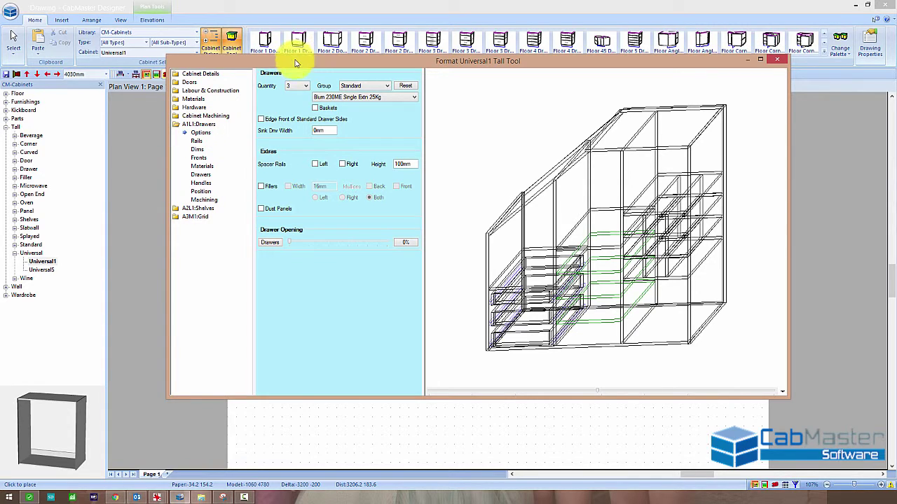
# Change the A1L1 drawer Quantity from 3 to 1.
pyautogui.click(298, 86)
pyautogui.click(297, 93)
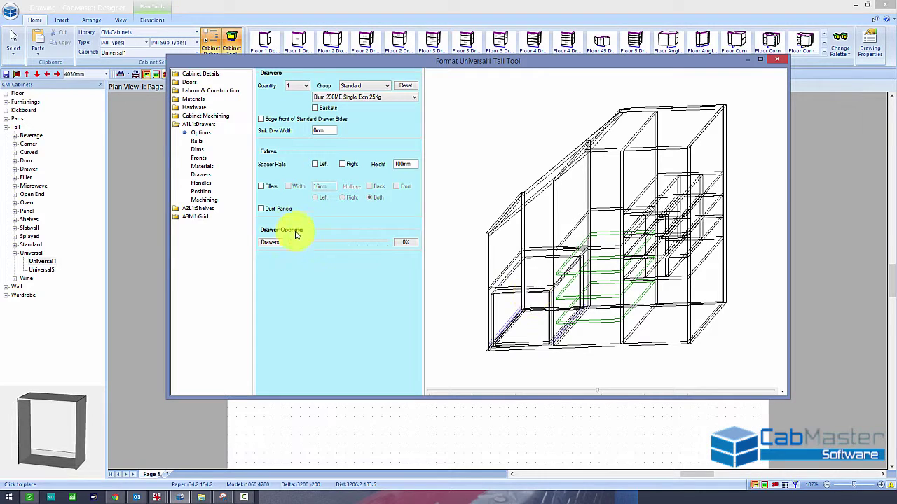
# Set the A2L1 shelves to quantity 2, both Fixed instead of Adjustable.
pyautogui.click(198, 208)
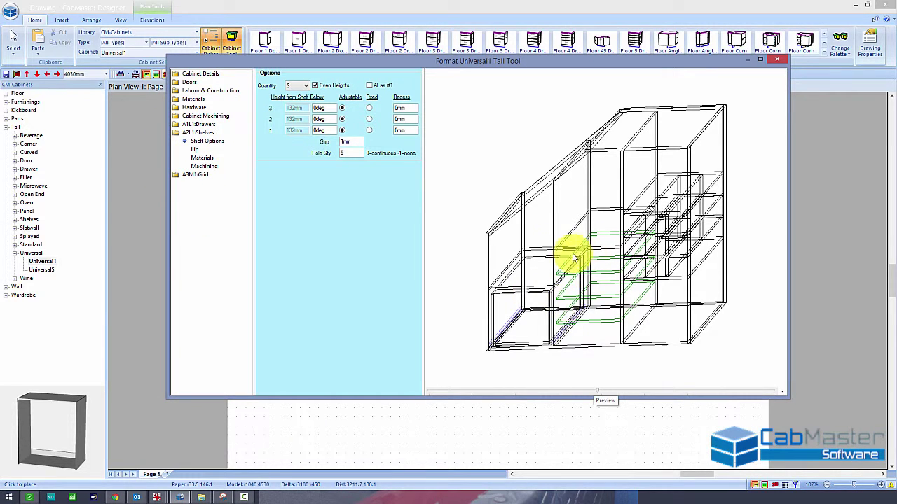
pyautogui.click(304, 87)
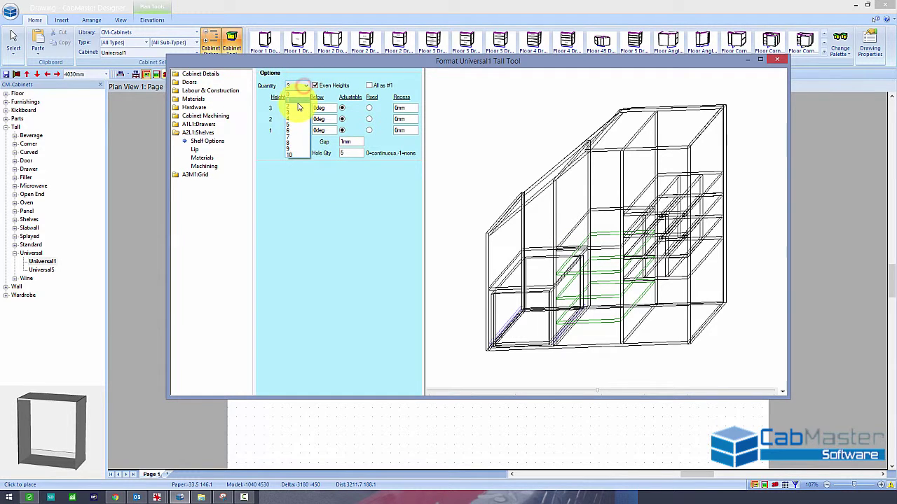
pyautogui.click(297, 106)
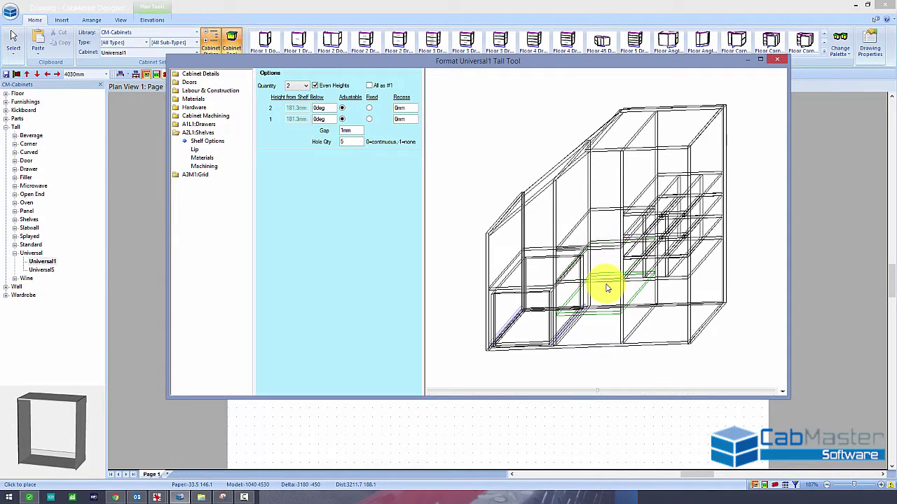
pyautogui.click(611, 315)
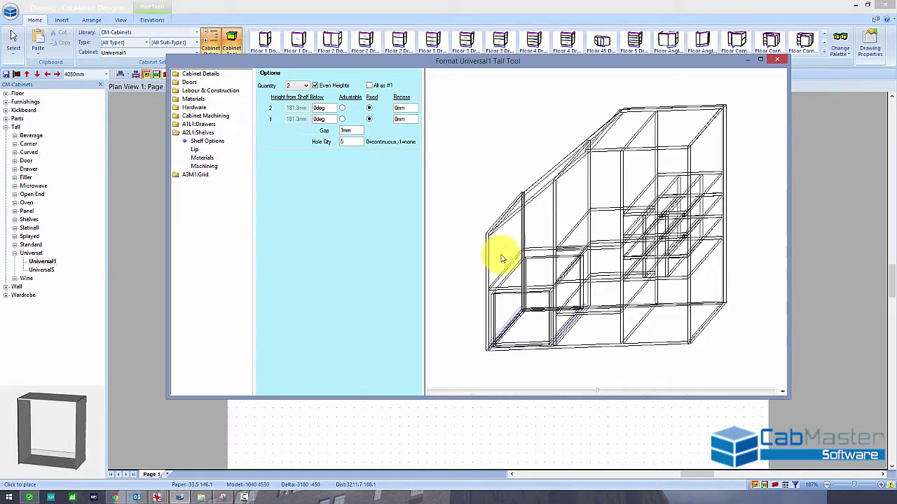
pyautogui.moveTo(596, 391)
pyautogui.mouseDown()
pyautogui.moveTo(519, 398)
pyautogui.moveTo(599, 402)
pyautogui.mouseUp()
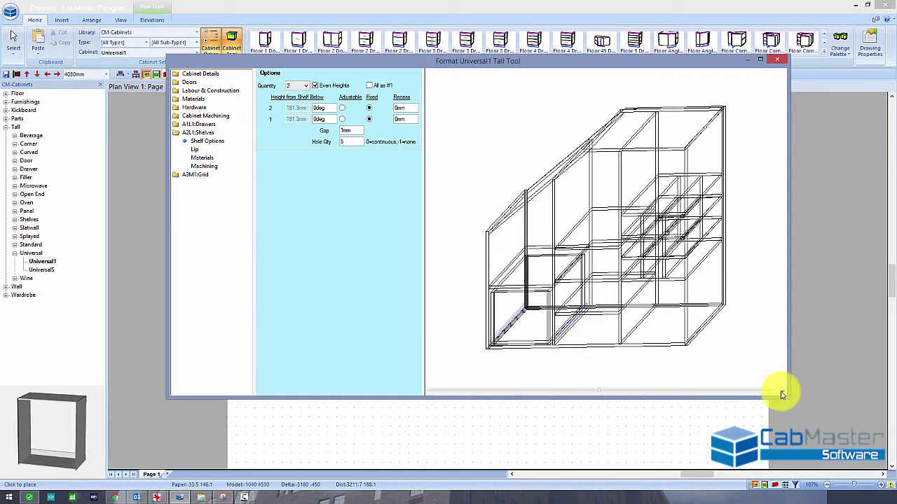
# Set the A3M1 grid to the Quantity method with 2 vertical and 2 horizontal openings.
pyautogui.click(196, 175)
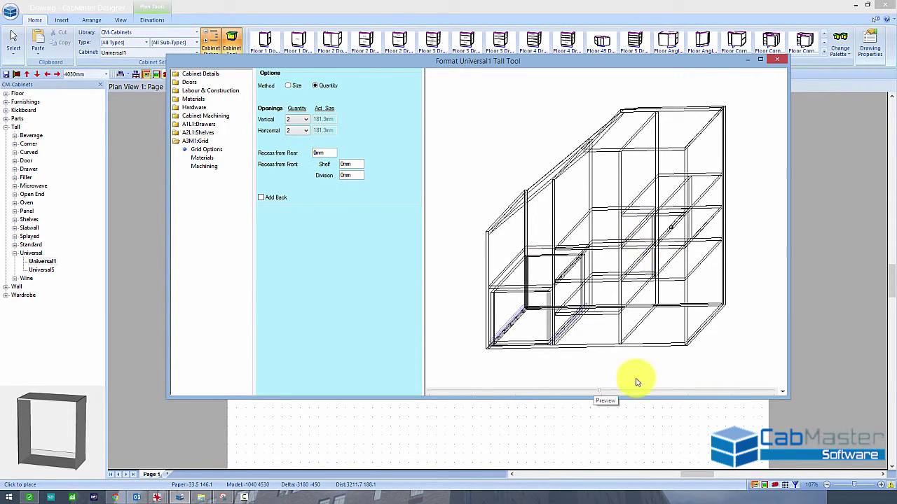
pyautogui.moveTo(599, 391)
pyautogui.mouseDown()
pyautogui.moveTo(520, 397)
pyautogui.moveTo(618, 395)
pyautogui.moveTo(606, 392)
pyautogui.mouseUp()
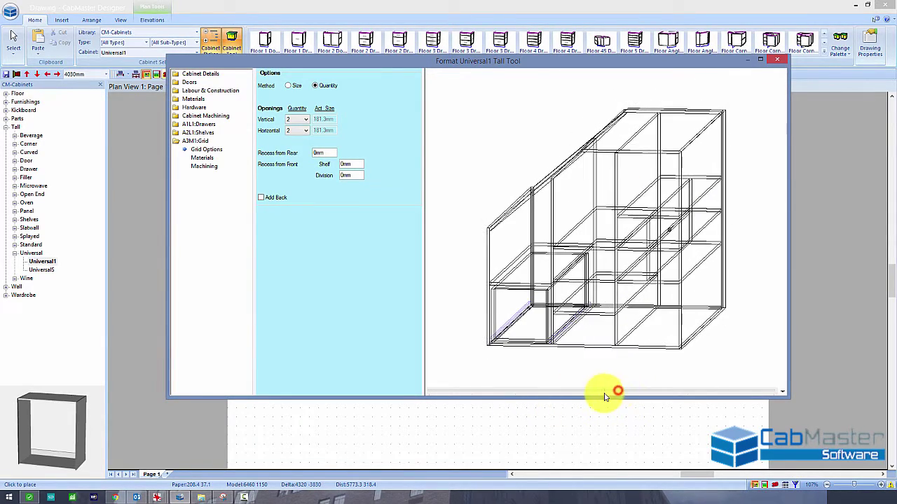
# Place the tall cabinet on the plan and draw a wall above it.
pyautogui.click(775, 63)
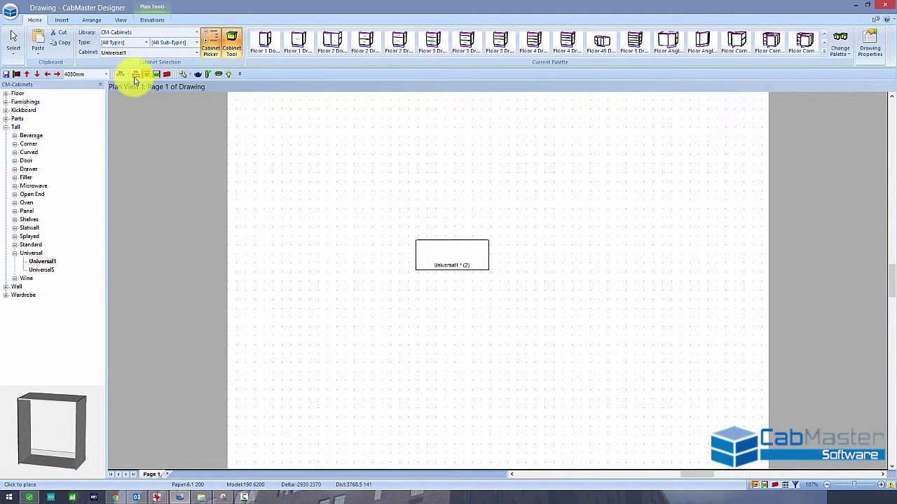
pyautogui.click(16, 74)
pyautogui.click(375, 222)
pyautogui.click(576, 223)
# Confirm the cabinet's back panel is Pinned On, then push the cabinet against the wall.
pyautogui.click(14, 42)
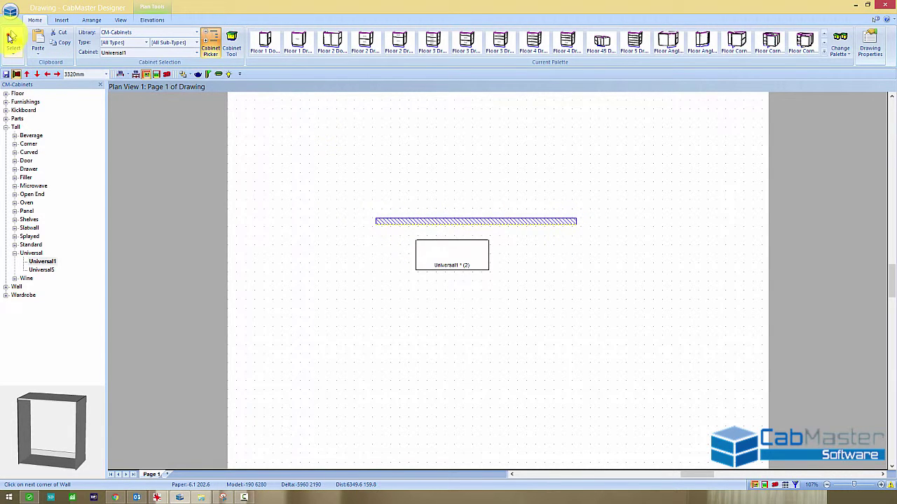
pyautogui.doubleClick(451, 254)
pyautogui.click(192, 90)
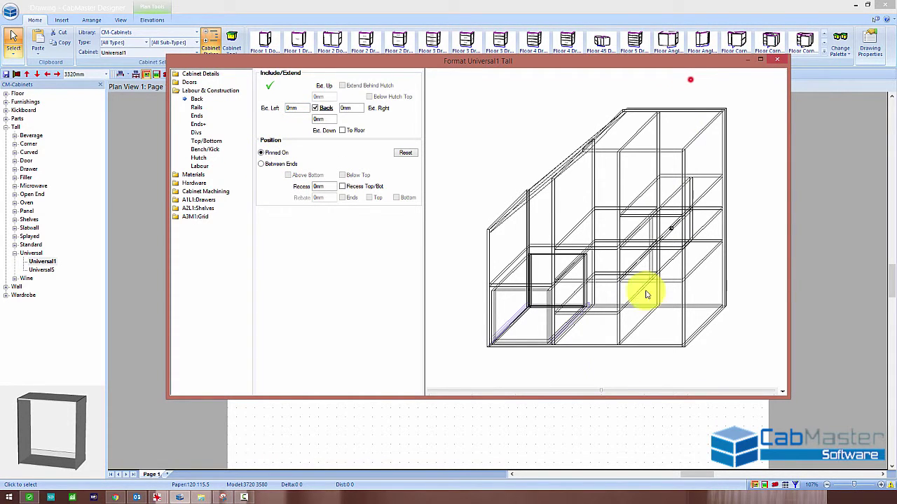
pyautogui.click(784, 64)
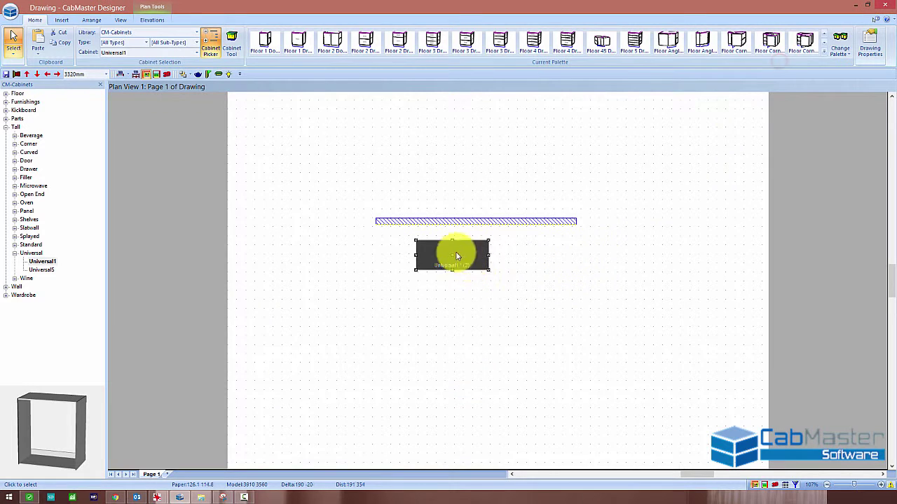
pyautogui.moveTo(456, 252); pyautogui.dragTo(460, 226)
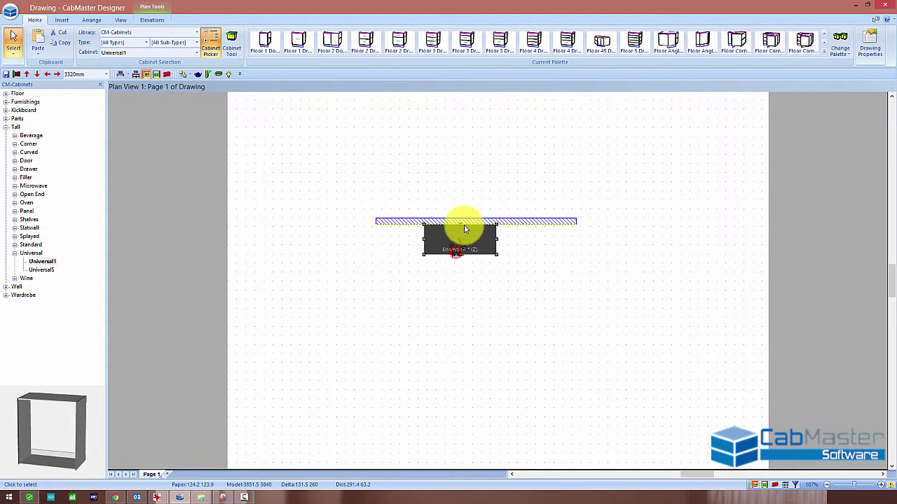
# Orbit the cabinet and its wall in 3D view, then return to Plan view.
pyautogui.click(775, 485)
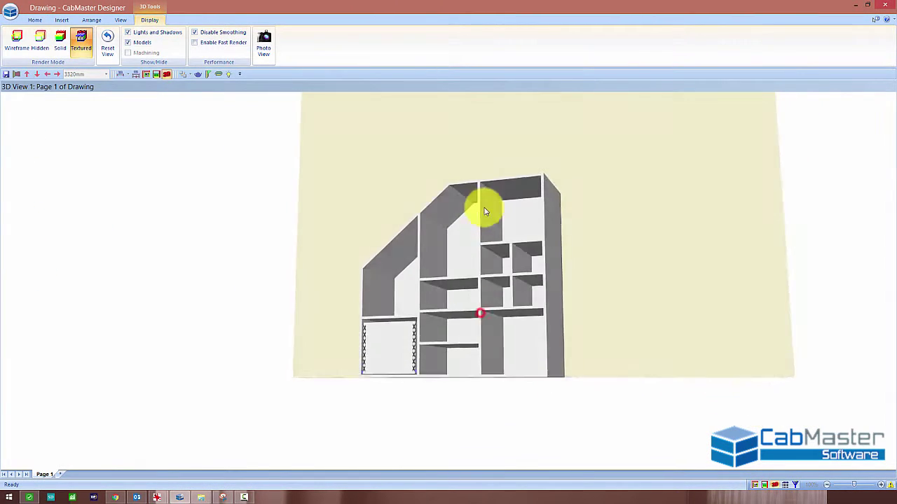
pyautogui.moveTo(488, 210)
pyautogui.mouseDown()
pyautogui.moveTo(608, 208)
pyautogui.moveTo(586, 258)
pyautogui.moveTo(333, 326)
pyautogui.moveTo(533, 393)
pyautogui.mouseUp()
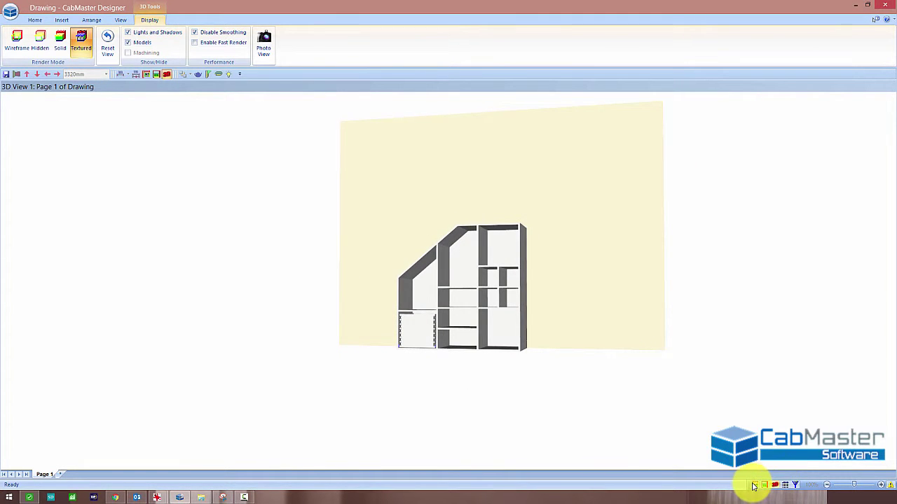
pyautogui.click(753, 485)
# Reopen Universal1's format at Area 1 drawer fronts, leaving Include & Height unticked.
pyautogui.doubleClick(449, 247)
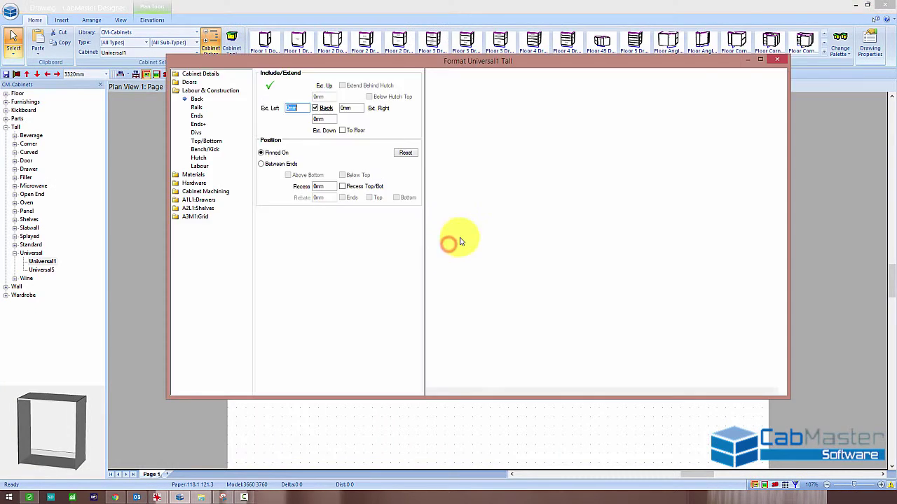
pyautogui.click(199, 199)
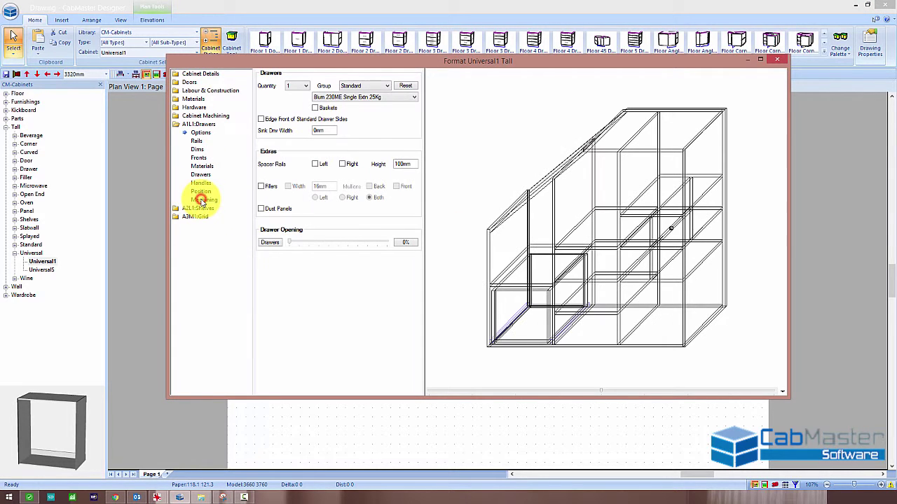
pyautogui.click(200, 158)
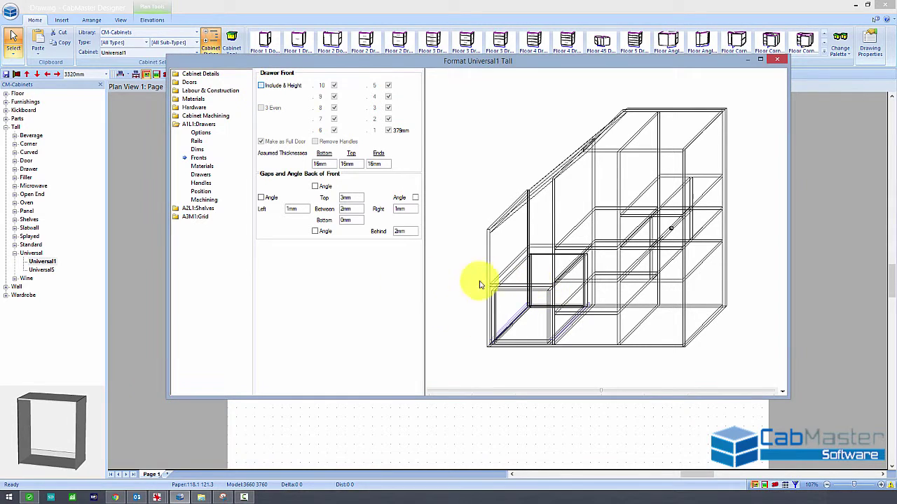
pyautogui.click(497, 347)
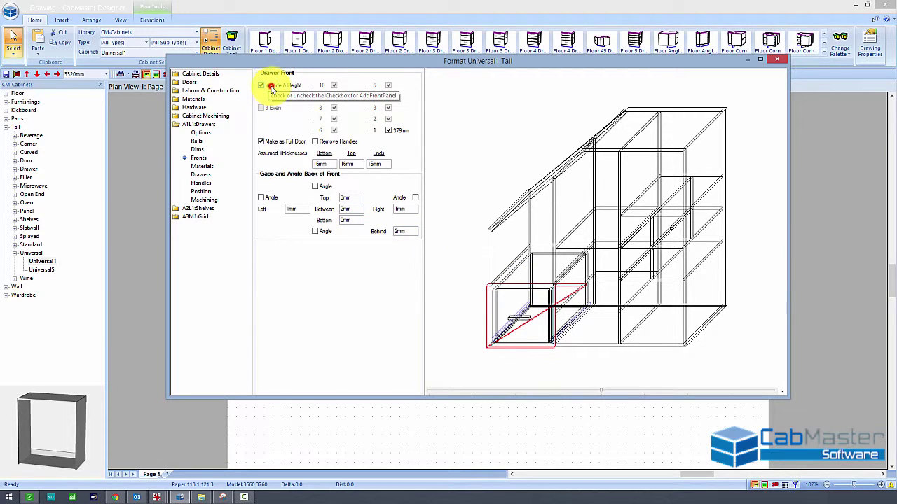
pyautogui.click(271, 86)
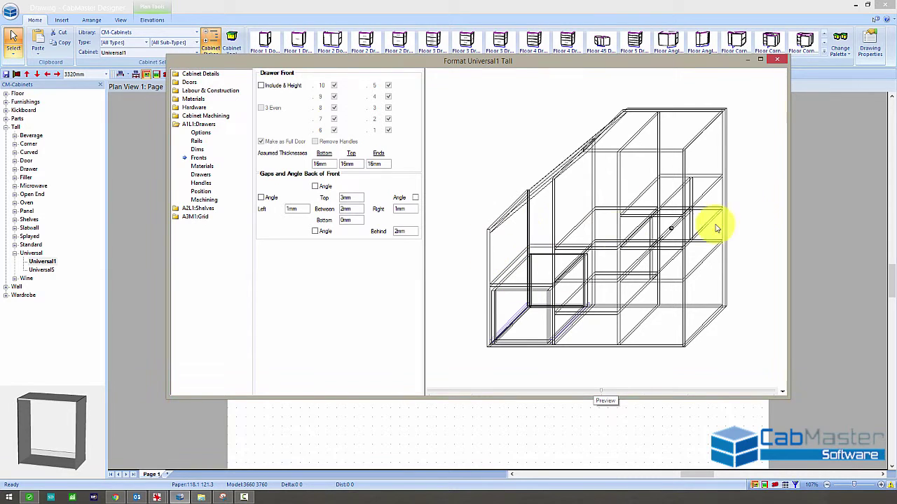
# Shift the first cabinet left along the wall and place a second Universal1 tall cabinet beside it.
pyautogui.click(777, 59)
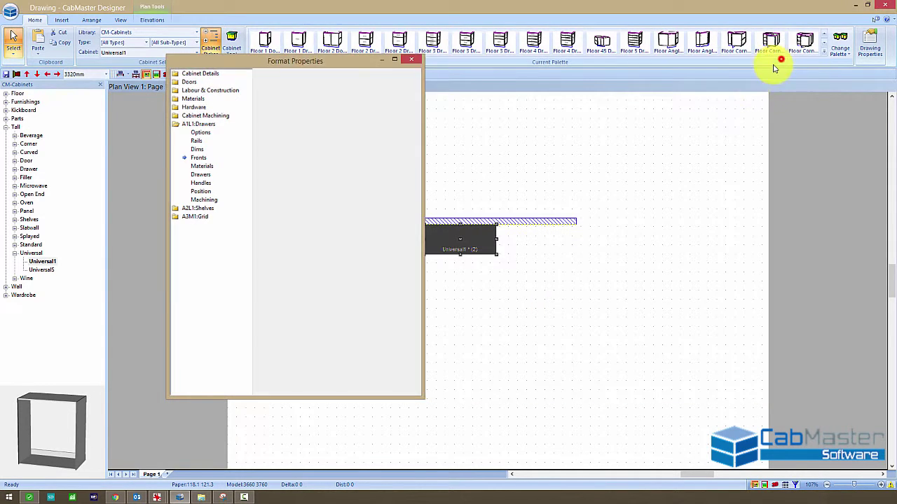
pyautogui.moveTo(448, 248); pyautogui.dragTo(412, 244)
pyautogui.click(42, 262)
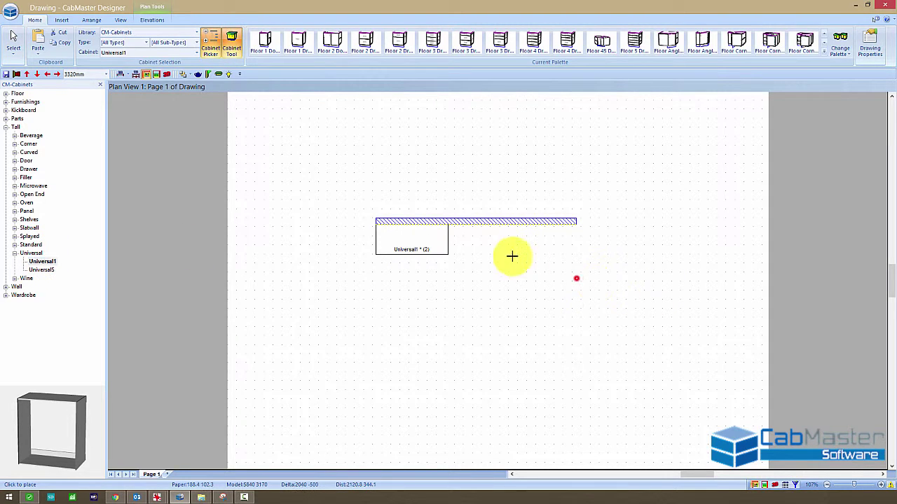
pyautogui.click(491, 234)
pyautogui.click(14, 42)
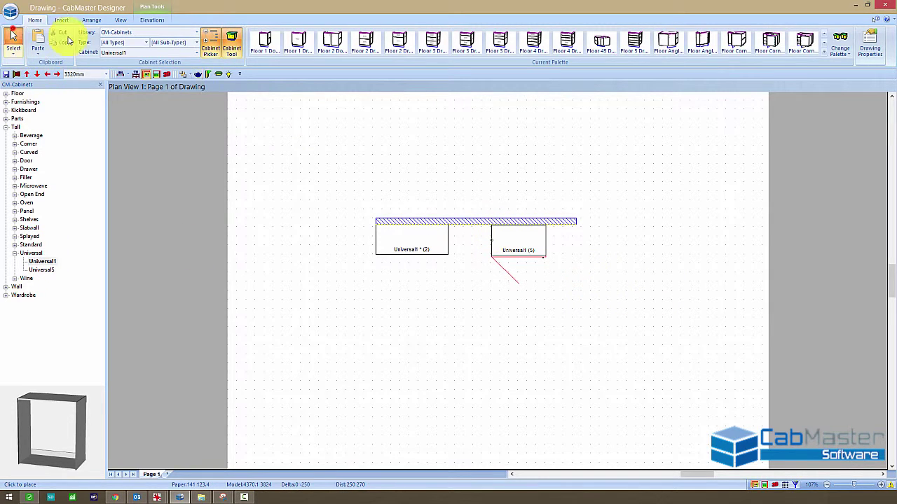
# Remove the door from the new Universal1 cabinet.
pyautogui.doubleClick(517, 240)
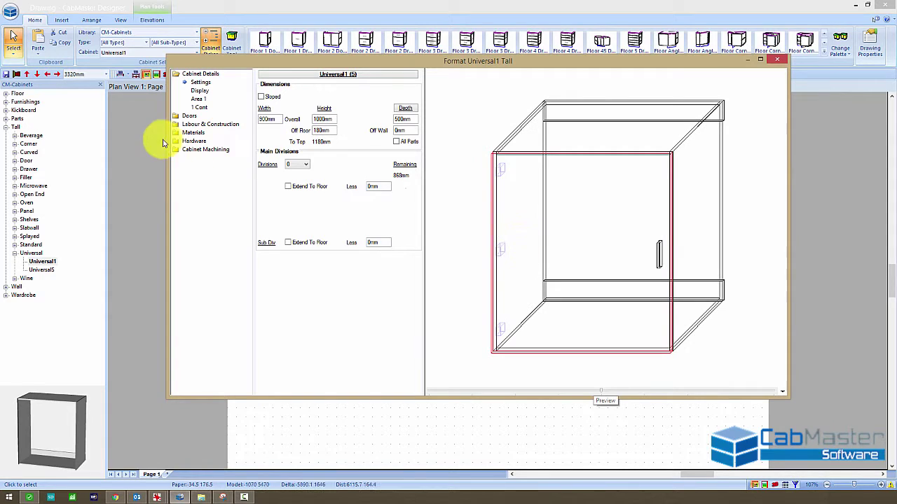
pyautogui.click(197, 117)
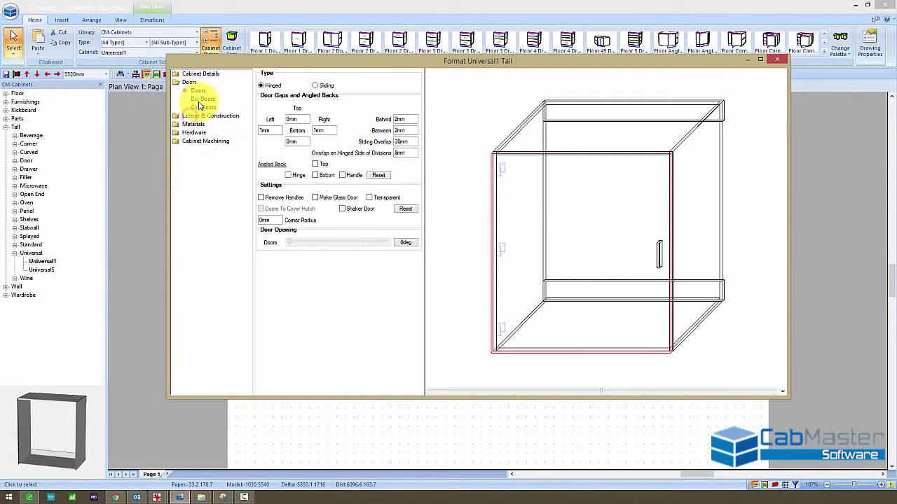
pyautogui.click(207, 99)
pyautogui.click(272, 108)
pyautogui.click(262, 74)
# Turn off the back panel and the top and bottom back rails.
pyautogui.click(200, 116)
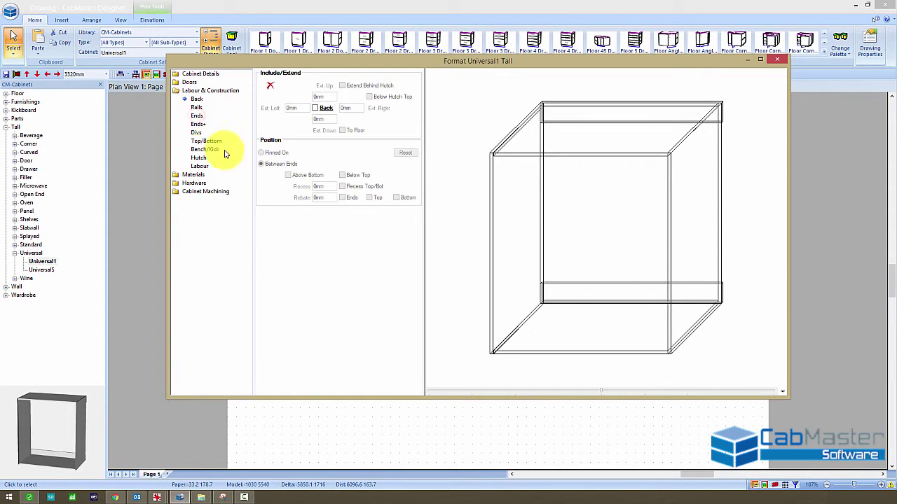
pyautogui.click(315, 108)
pyautogui.click(197, 108)
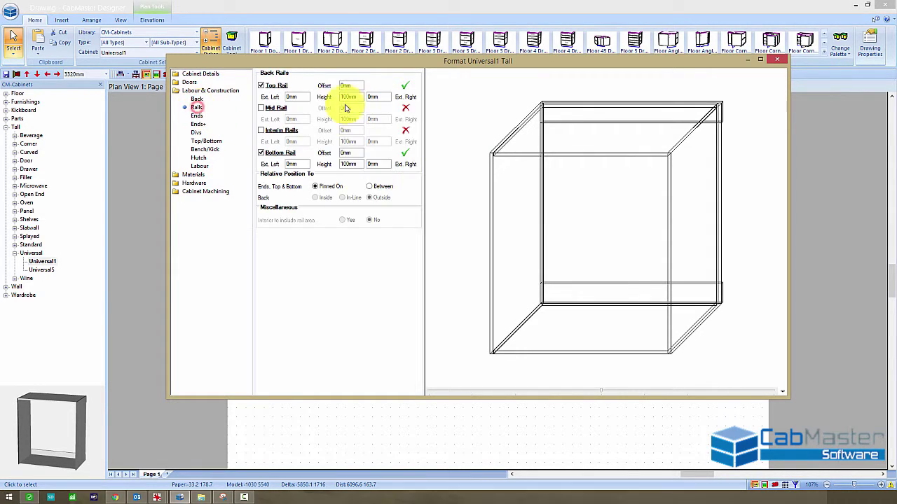
pyautogui.click(261, 85)
pyautogui.click(262, 153)
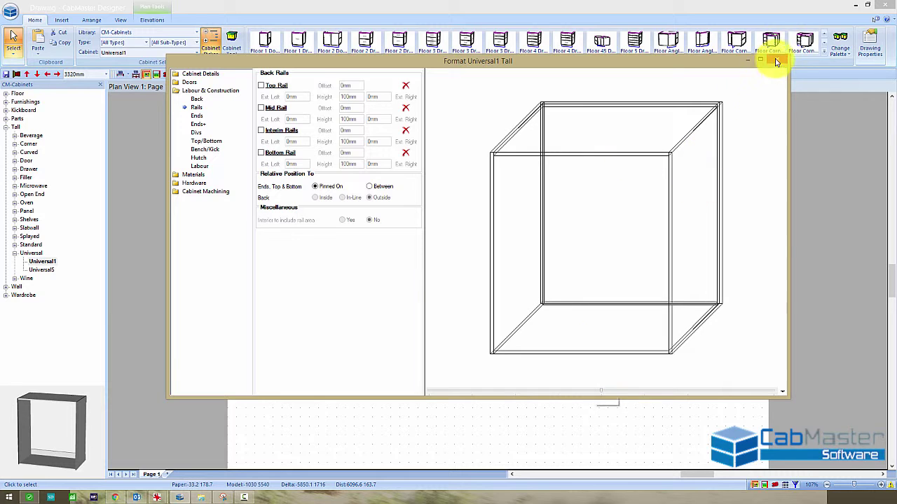
pyautogui.click(200, 74)
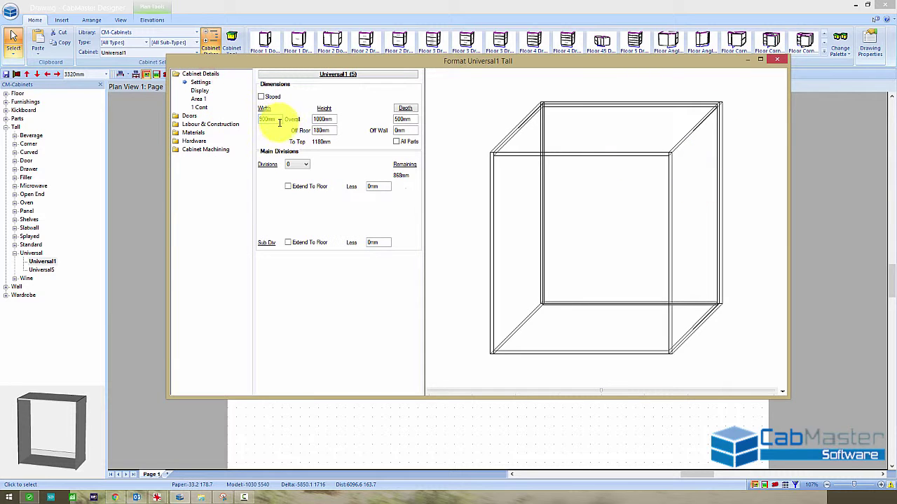
# Set the new cabinet to 1200mm wide, 1800mm high and 0mm off floor.
pyautogui.click(277, 119)
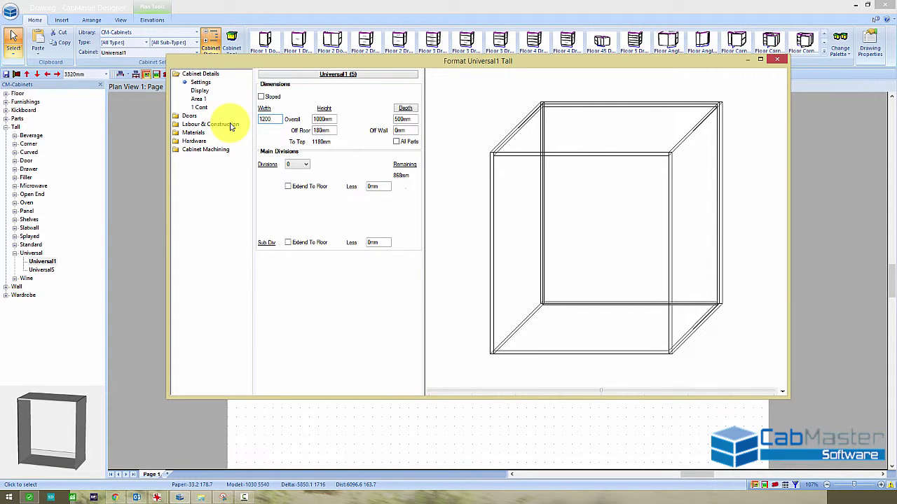
pyautogui.press('Tab')
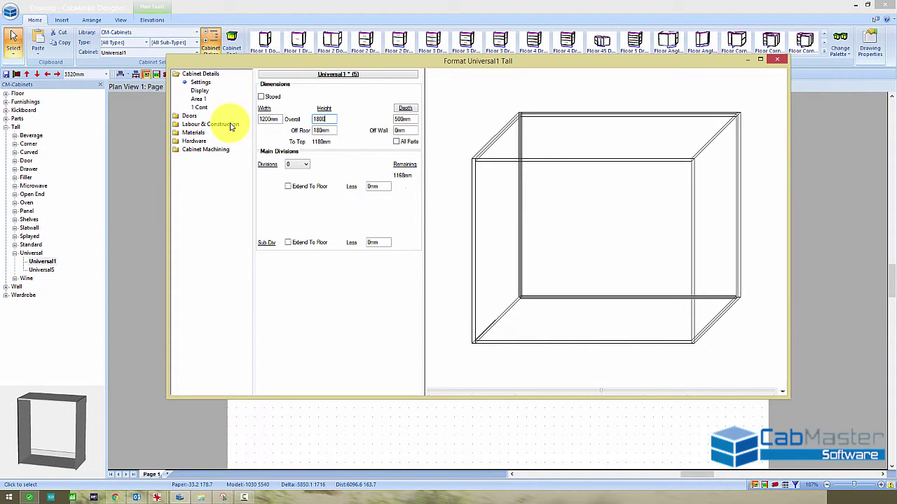
pyautogui.write('1800')
pyautogui.press('Tab')
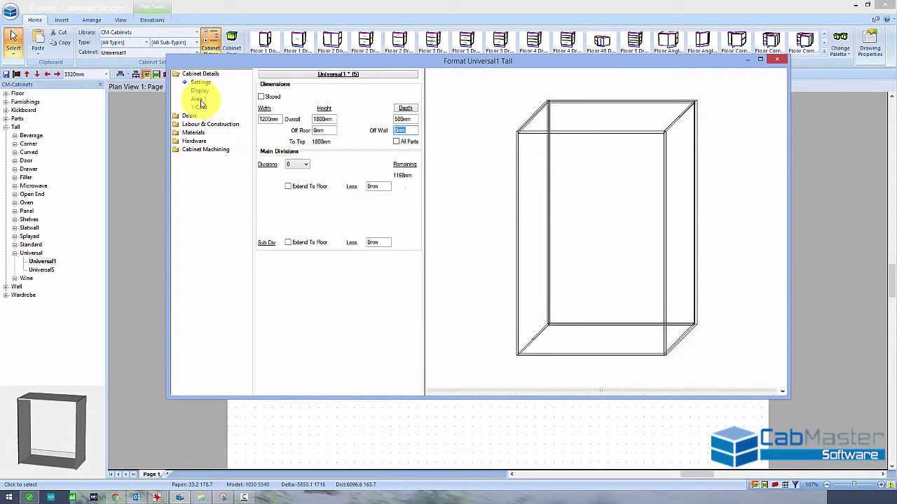
pyautogui.click(200, 100)
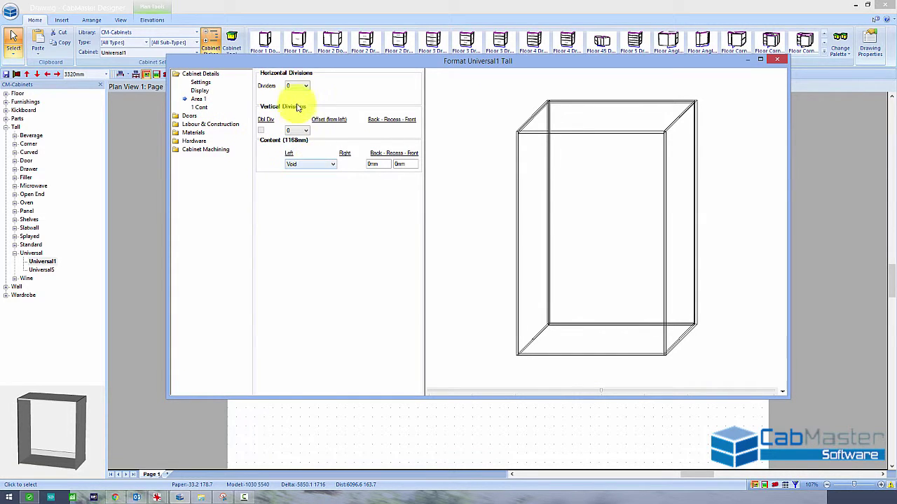
# Set Main Divisions to 1, then give Area 1 one horizontal divider and one lower vertical divider.
pyautogui.click(201, 83)
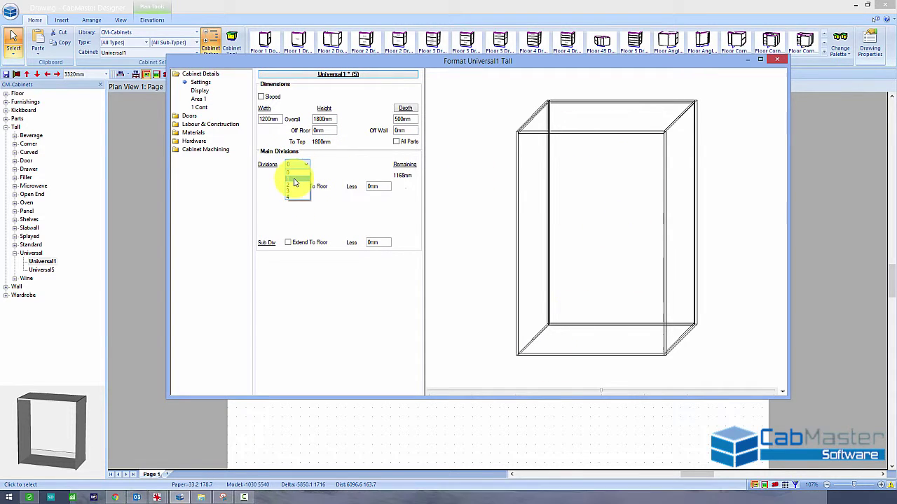
pyautogui.click(295, 180)
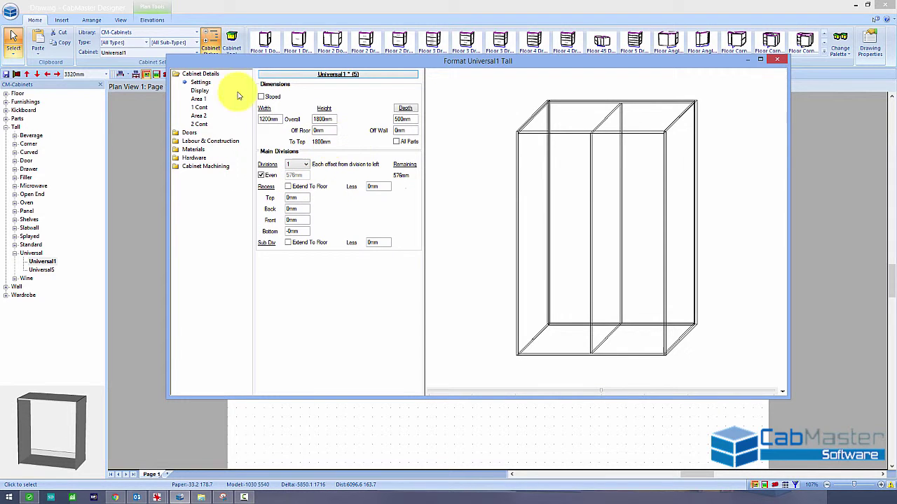
pyautogui.click(199, 99)
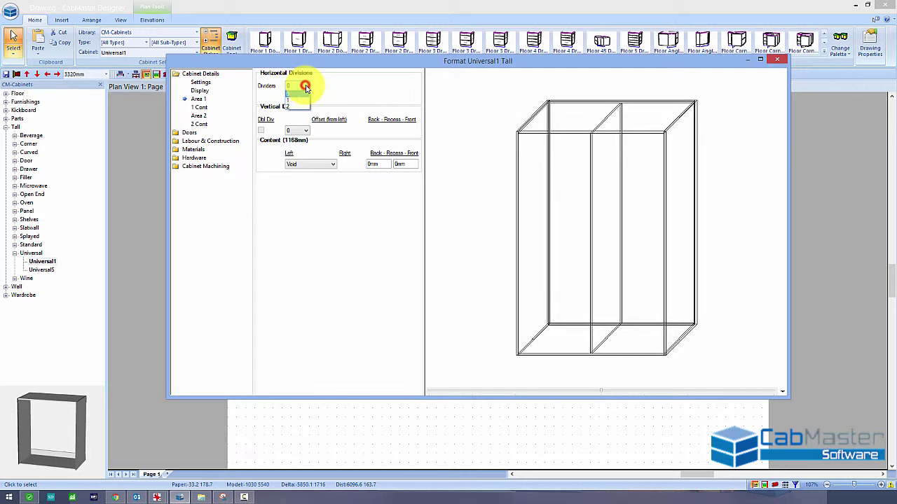
pyautogui.click(295, 98)
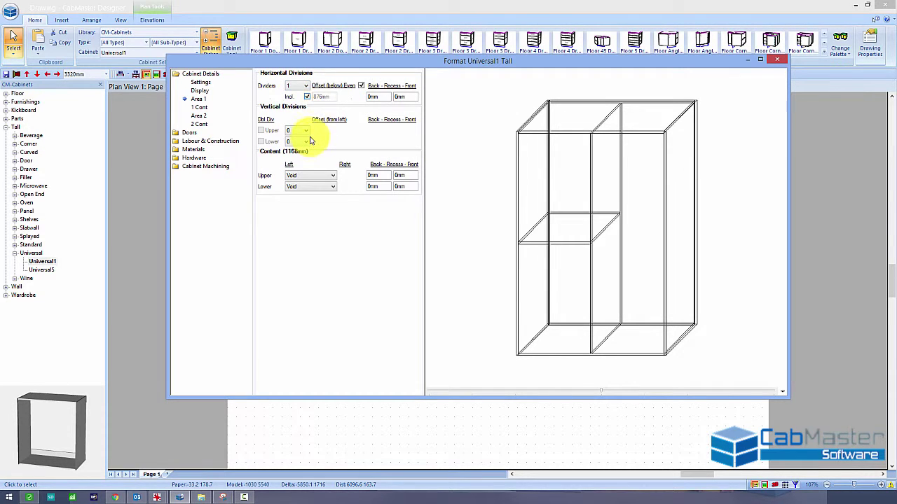
pyautogui.click(299, 151)
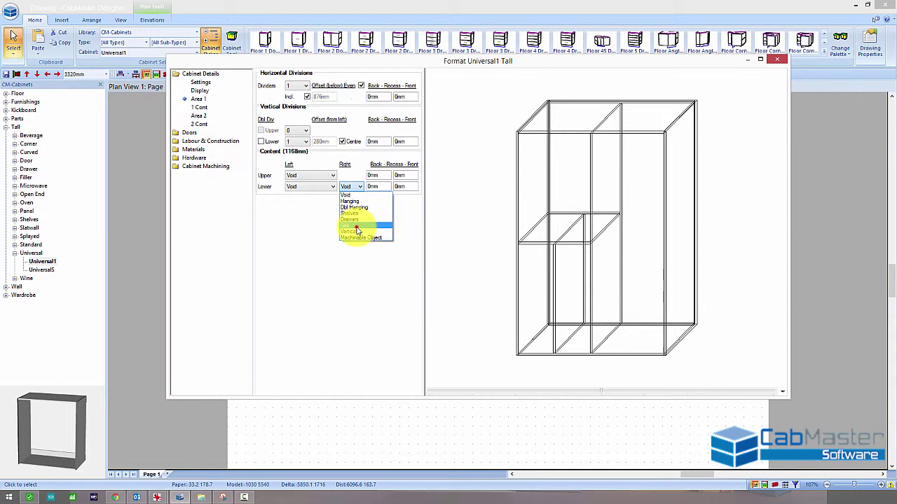
# Fill Area 1's lower-right with Grid and lower-left with Shelves; set Area 2 to Dbl Hanging.
pyautogui.click(356, 226)
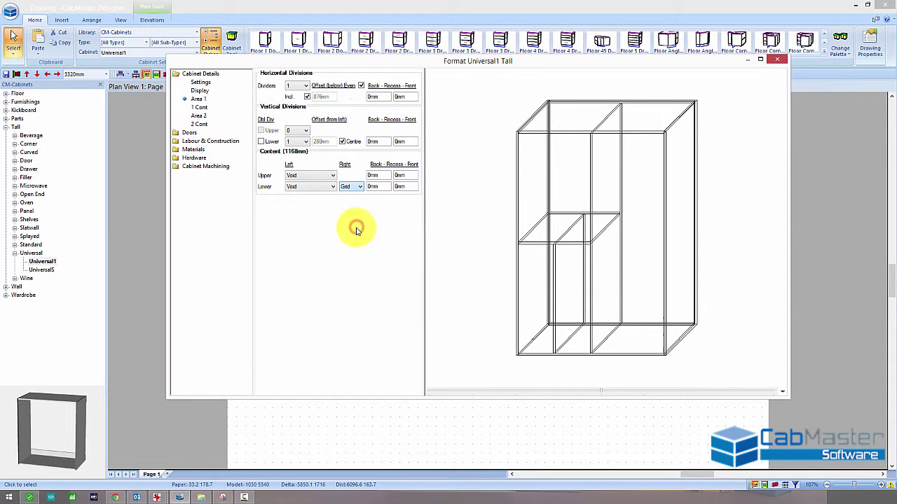
pyautogui.click(314, 186)
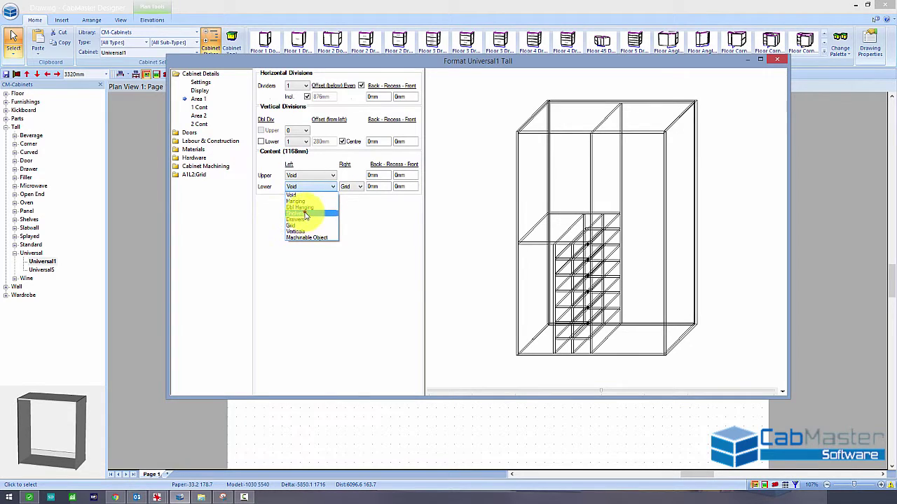
pyautogui.click(305, 214)
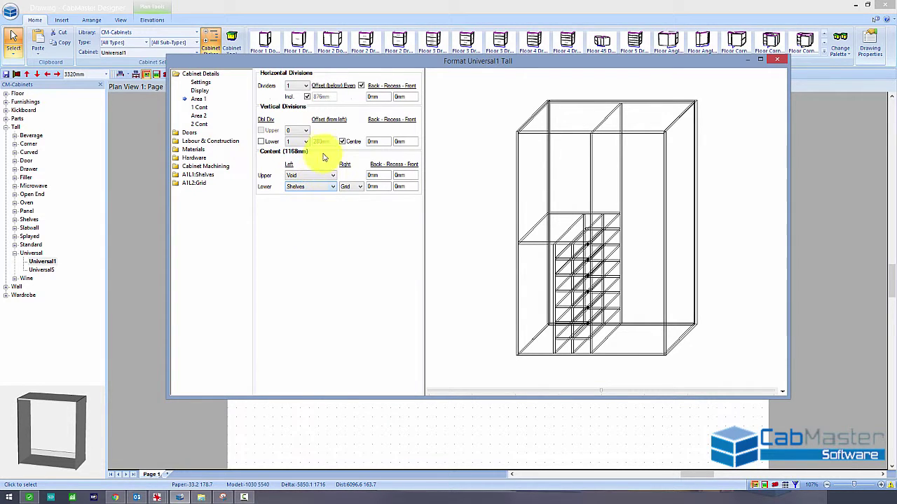
pyautogui.click(200, 116)
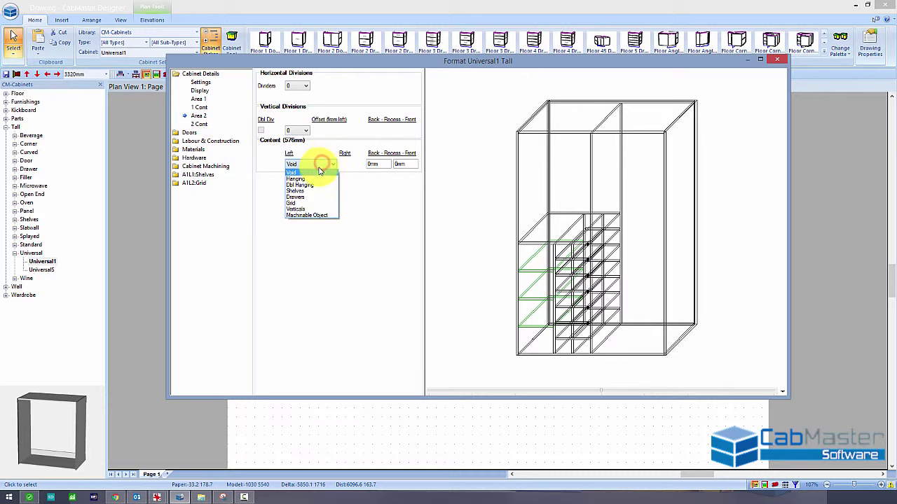
pyautogui.click(308, 186)
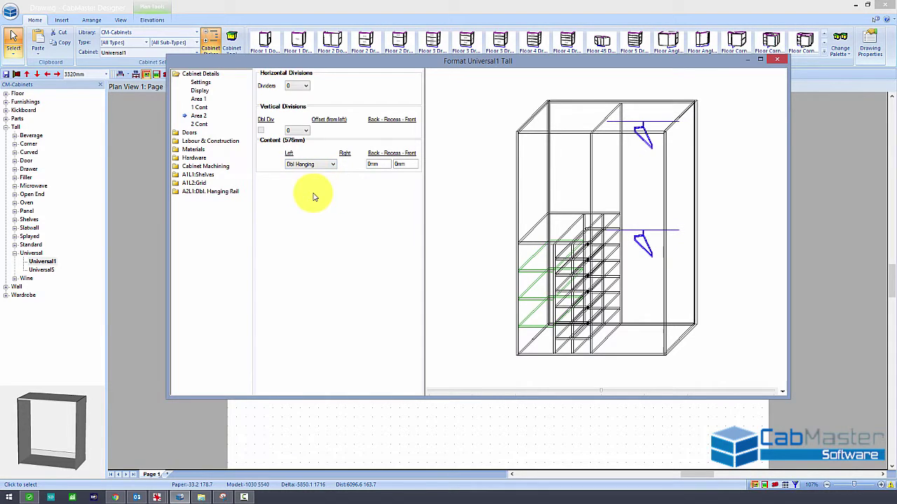
# Set the grid to the Quantity method with 4 vertical and 2 horizontal openings.
pyautogui.click(197, 183)
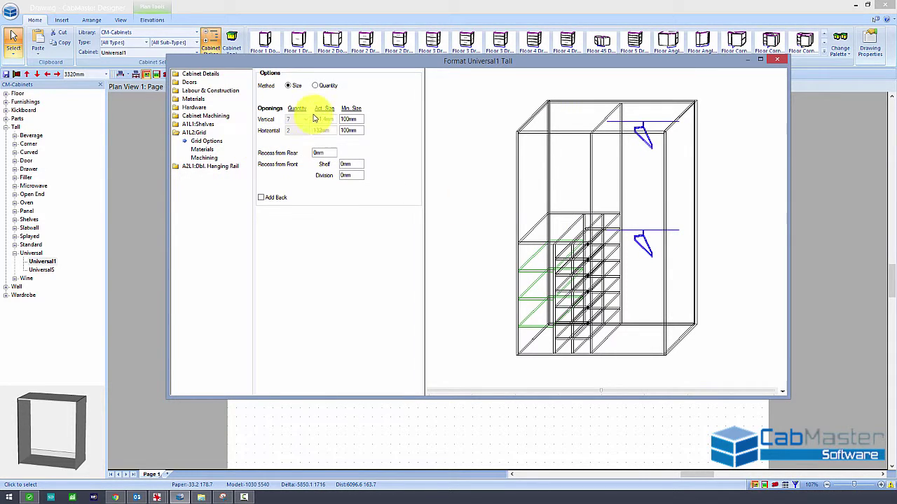
pyautogui.click(320, 86)
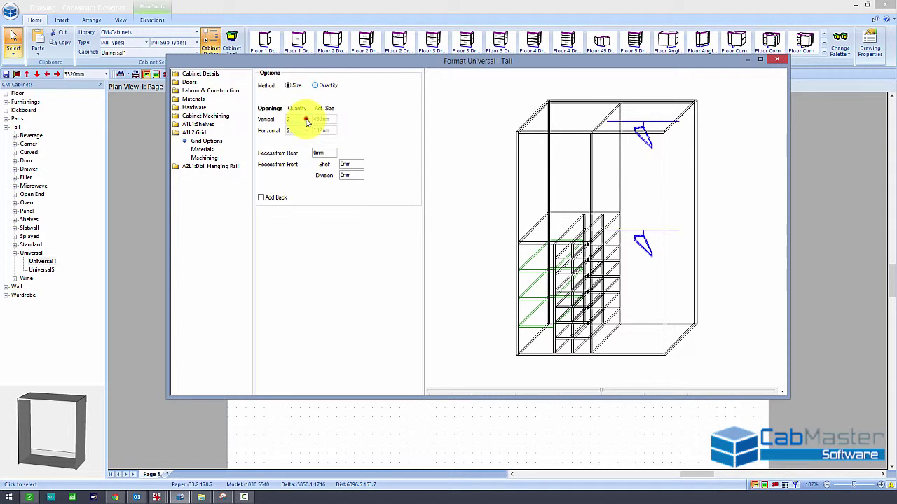
pyautogui.click(306, 121)
pyautogui.click(300, 129)
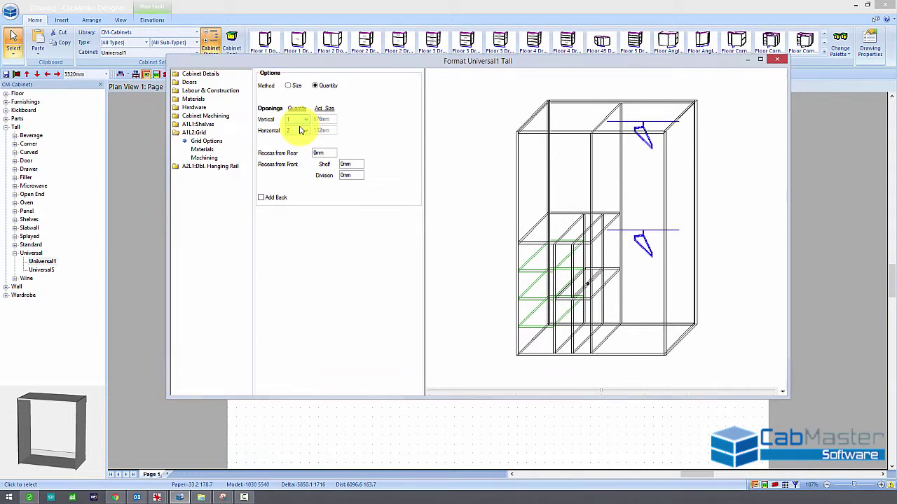
pyautogui.click(306, 121)
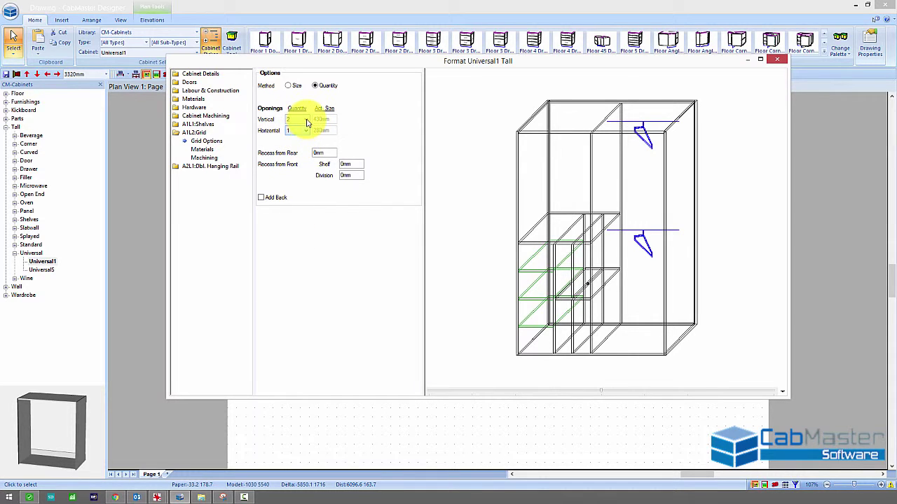
pyautogui.click(306, 122)
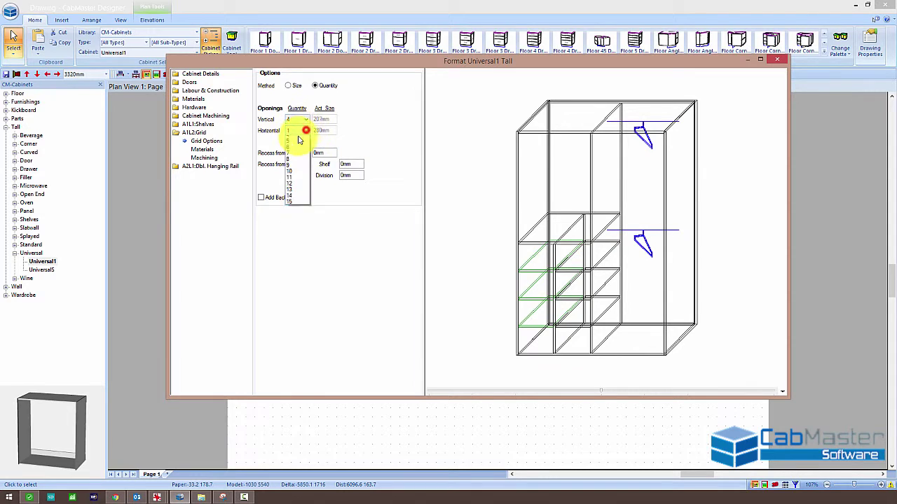
pyautogui.click(295, 144)
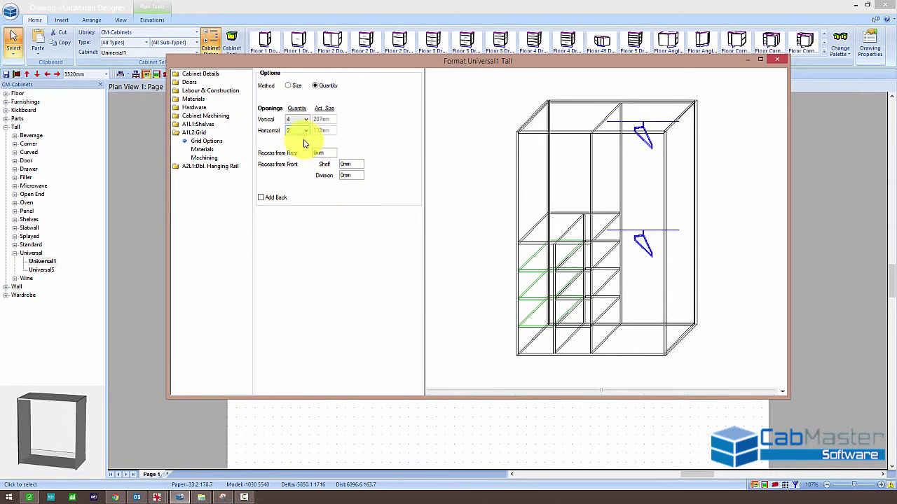
# Reduce the lower-left shelves to two and edit their angles, entering 15deg for the top shelf.
pyautogui.click(200, 125)
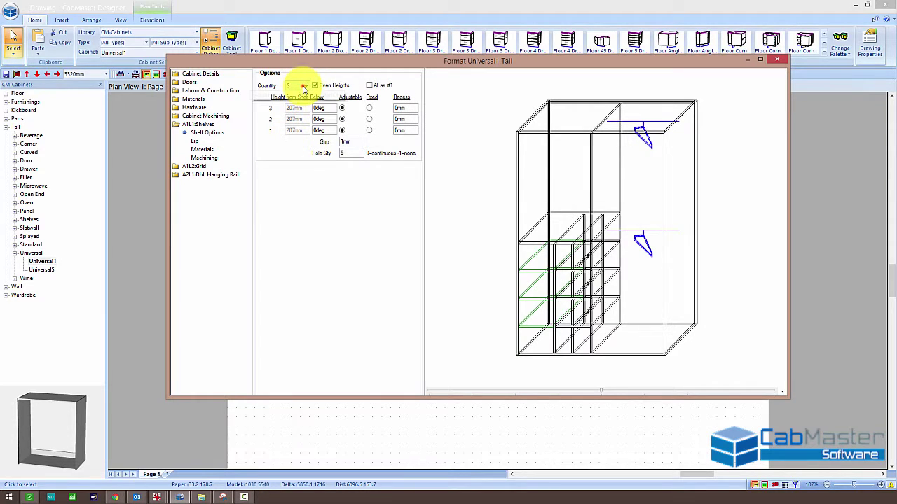
pyautogui.click(303, 86)
pyautogui.press('Up')
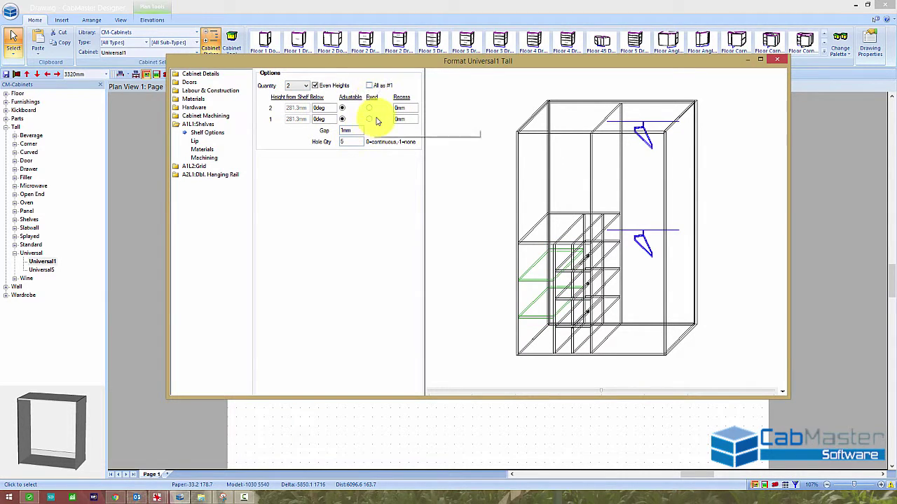
pyautogui.click(329, 108)
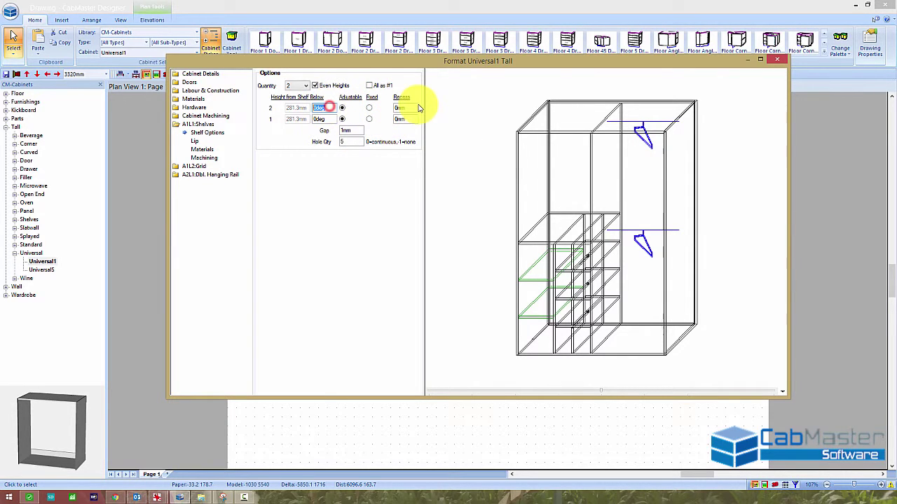
pyautogui.write('15')
pyautogui.press('Tab')
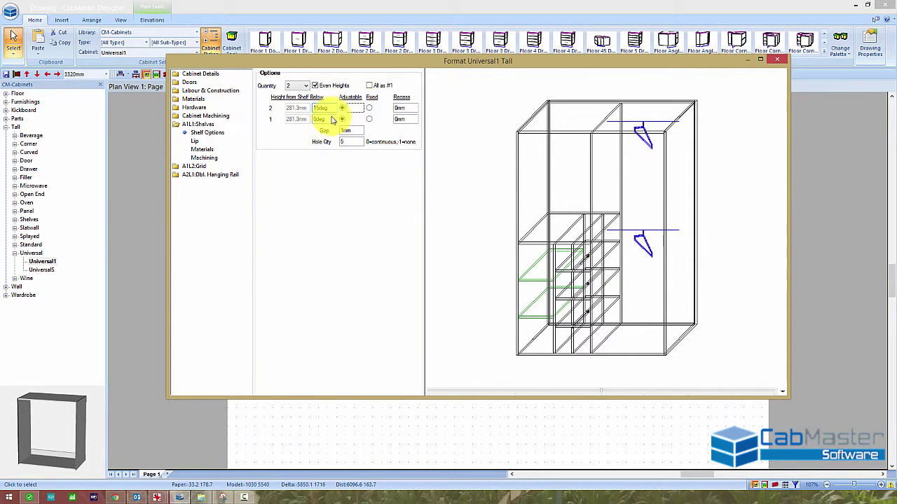
pyautogui.click(319, 119)
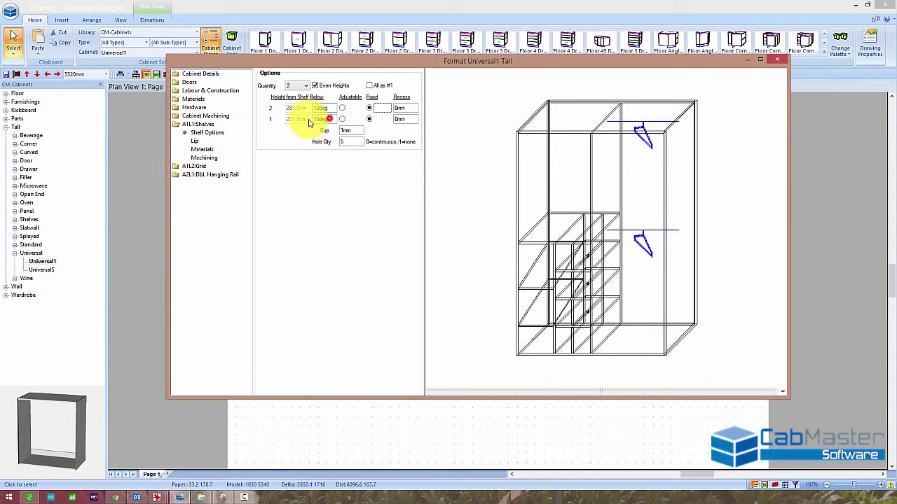
# Add front lips to both lower-left shelves and edit the lip offset and 30mm height.
pyautogui.click(196, 141)
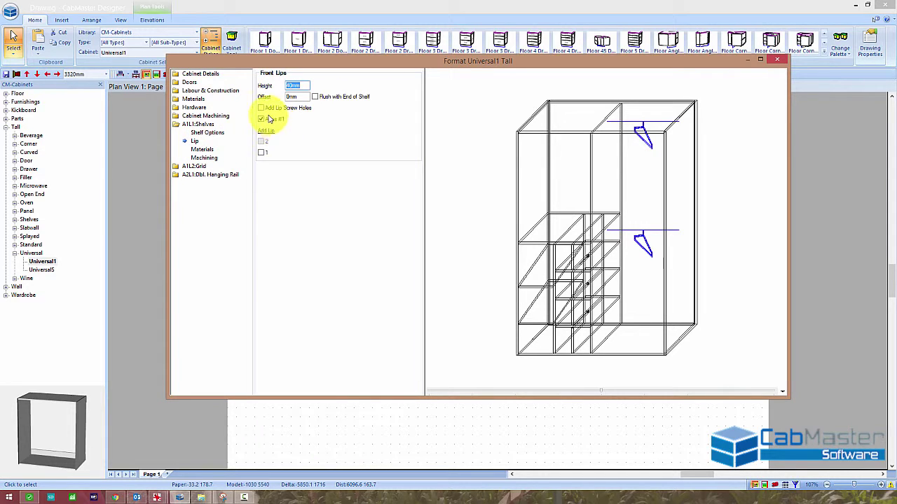
pyautogui.click(261, 153)
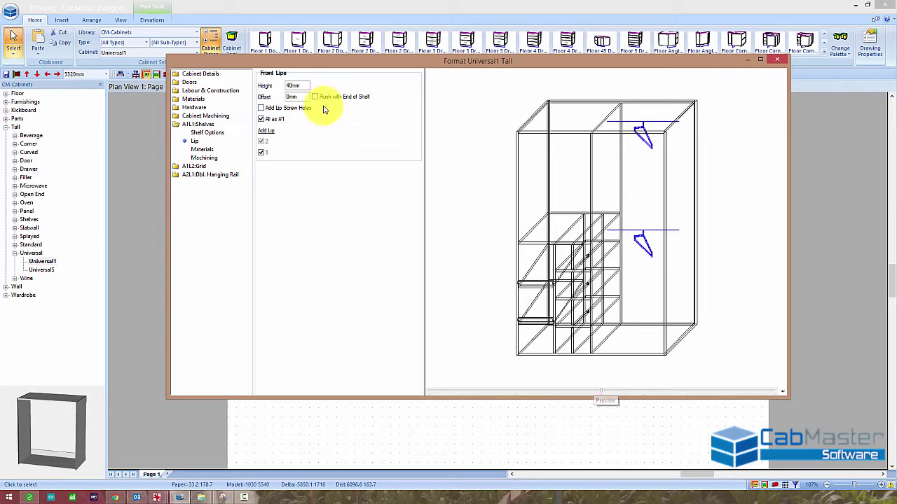
pyautogui.click(305, 97)
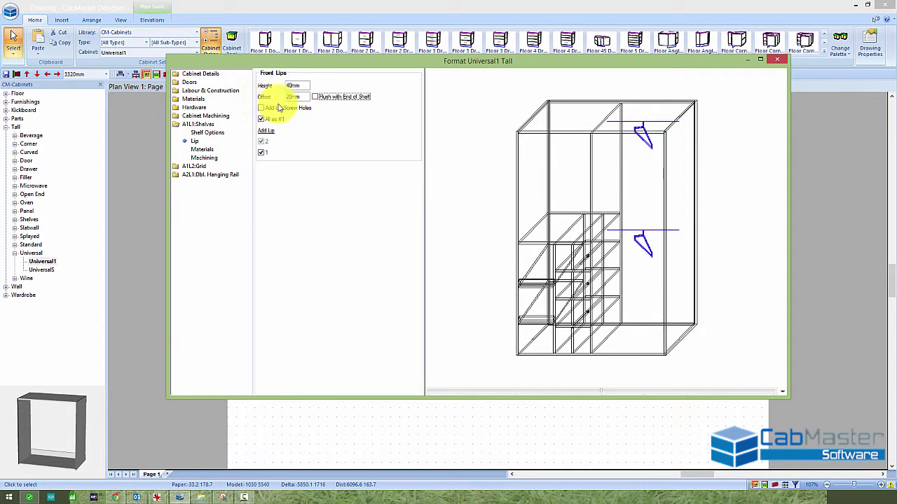
pyautogui.click(305, 85)
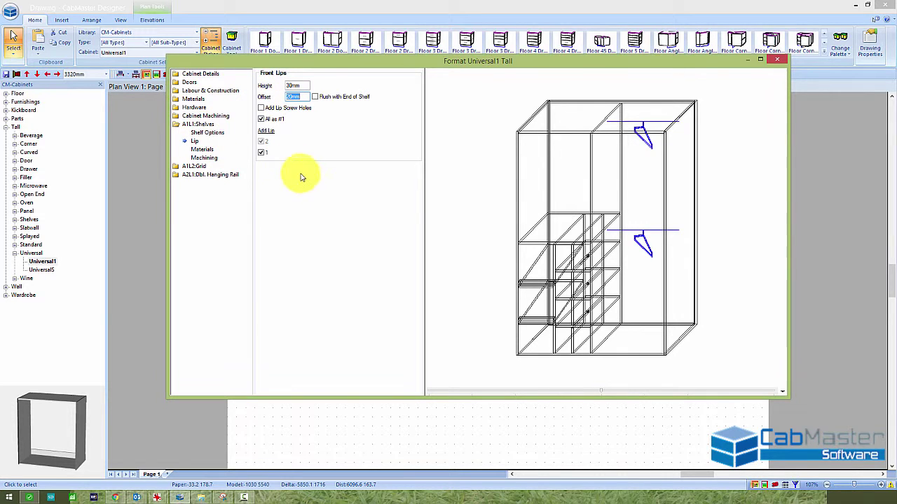
# Try Include, End R and Even Pair for division doors, leave them off, then show Cell Doors.
pyautogui.click(190, 83)
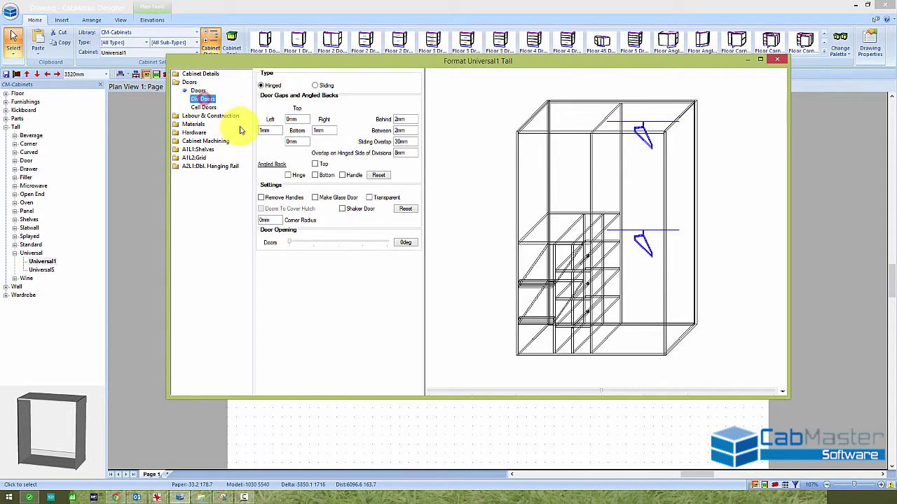
pyautogui.click(203, 99)
pyautogui.click(262, 74)
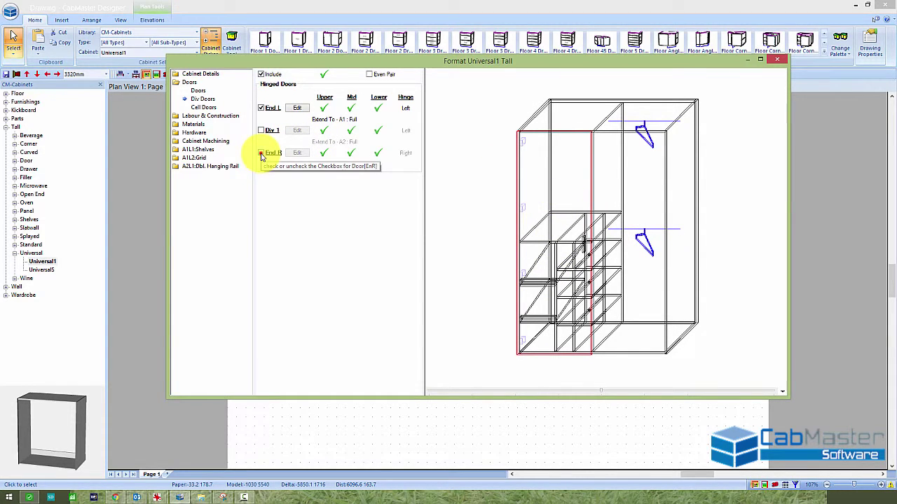
pyautogui.click(277, 155)
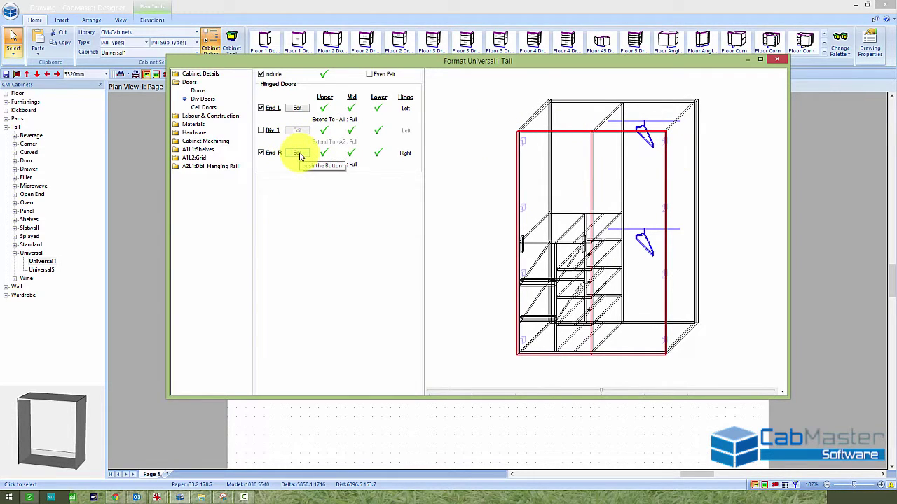
pyautogui.click(369, 74)
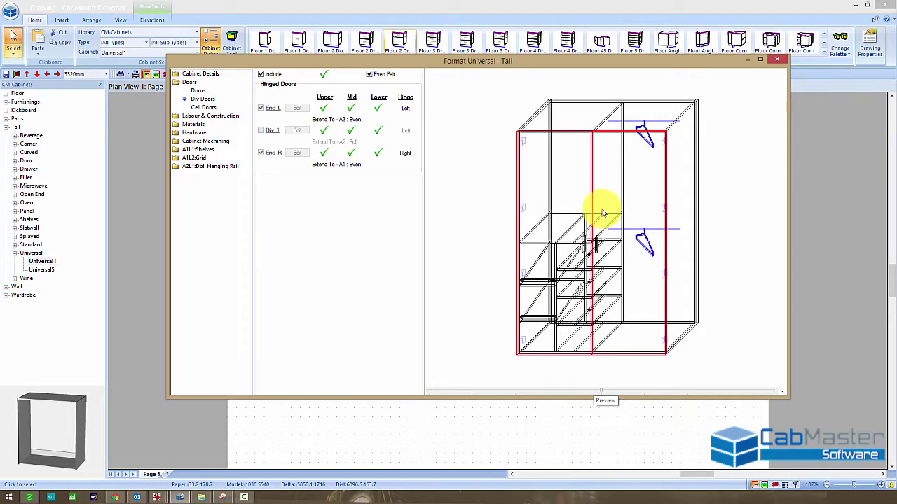
pyautogui.click(260, 74)
pyautogui.click(200, 108)
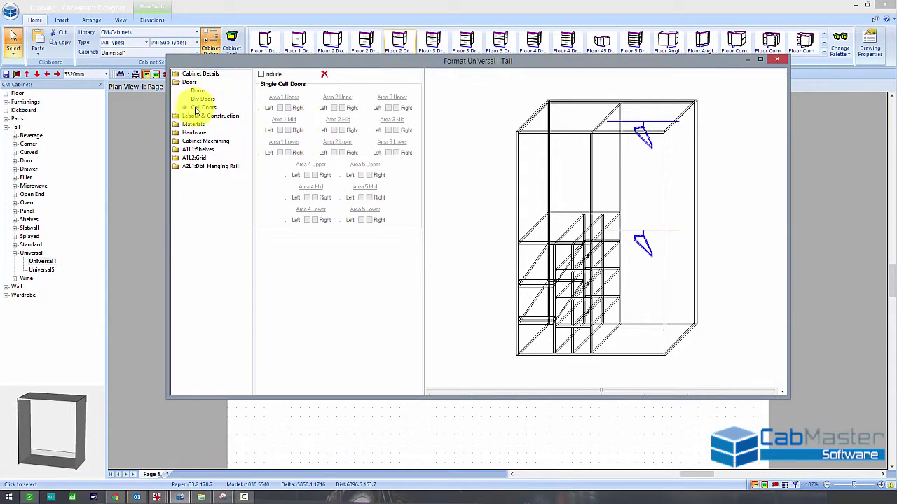
# Include cell doors, hinging Area 2 Lower right and Area 1 Lower and Upper left.
pyautogui.click(260, 75)
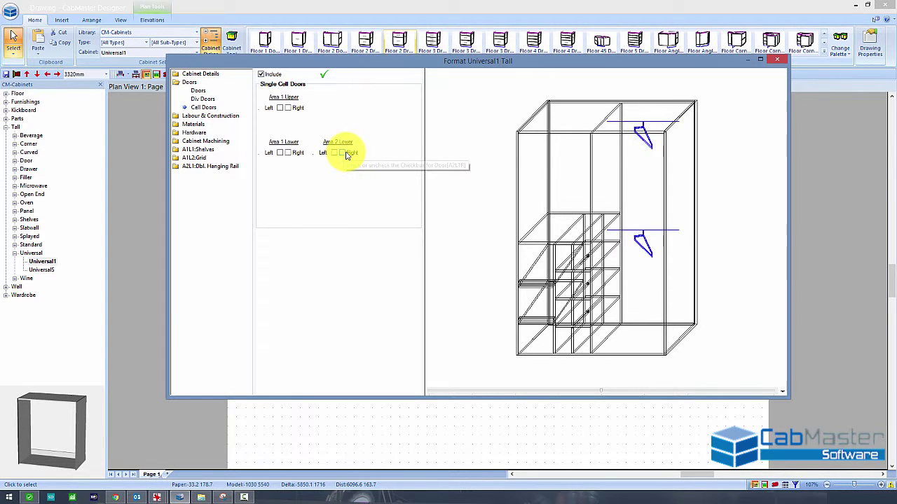
pyautogui.click(343, 153)
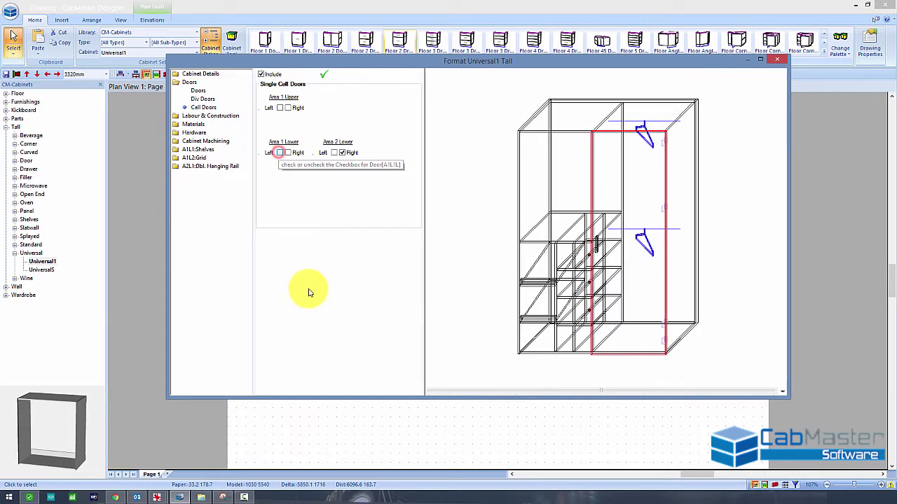
pyautogui.click(578, 325)
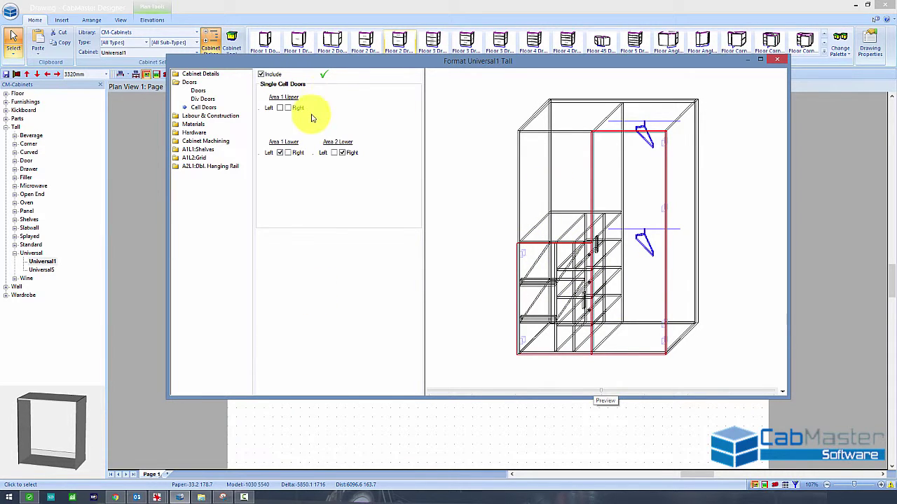
pyautogui.click(280, 107)
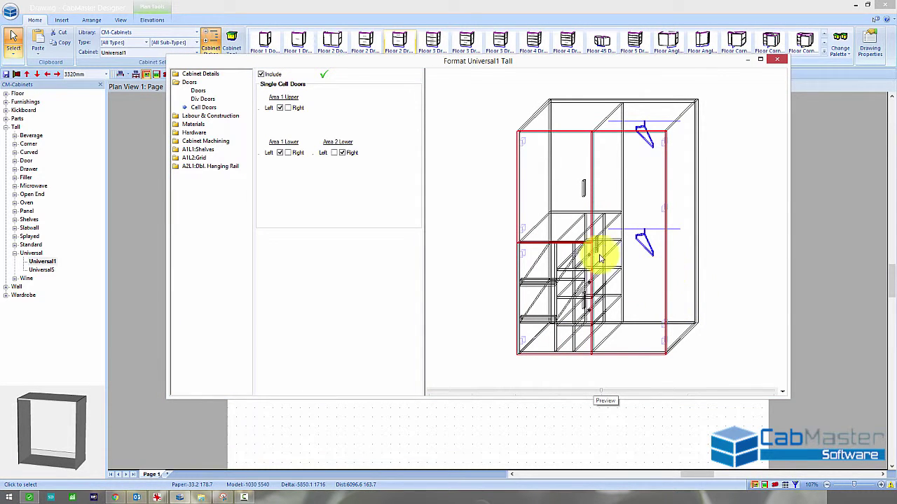
# Close the dialog and orbit the cabinets in 3D before returning to the plan.
pyautogui.click(777, 59)
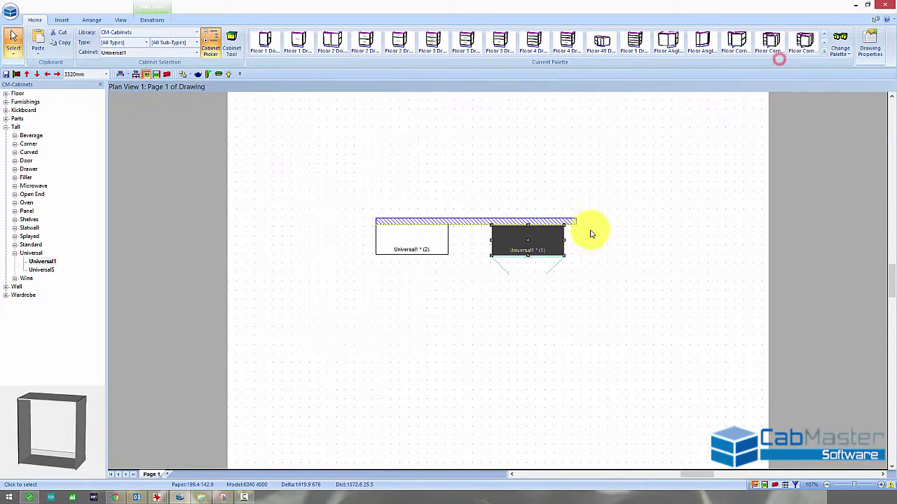
pyautogui.click(775, 484)
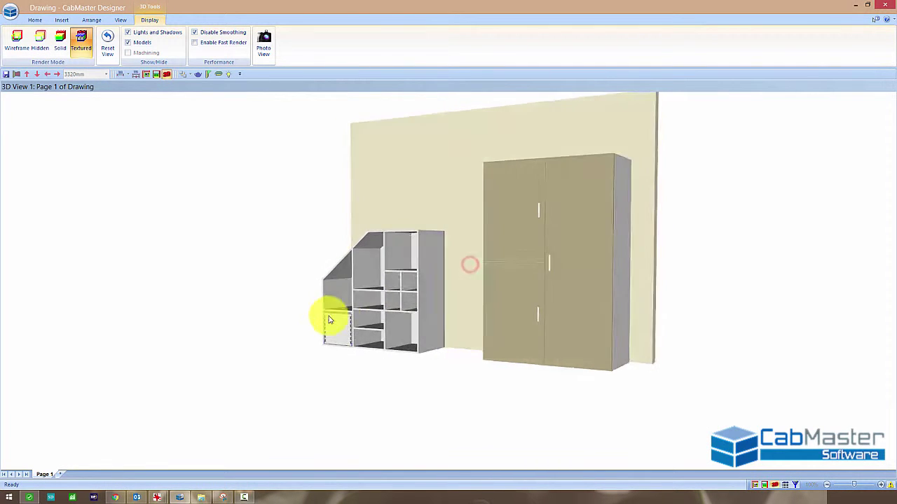
pyautogui.moveTo(330, 321); pyautogui.dragTo(441, 340)
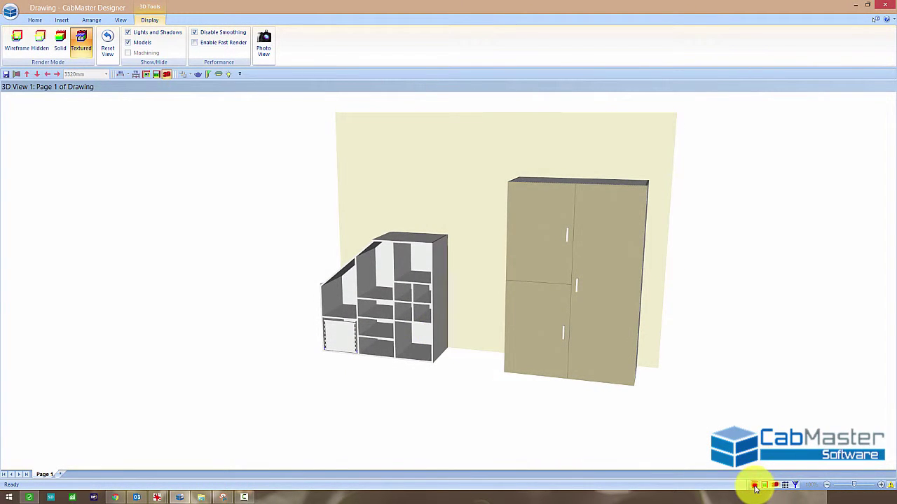
pyautogui.click(756, 485)
# Untick the Area 1 Upper left door and check the wardrobe in 3D.
pyautogui.doubleClick(528, 237)
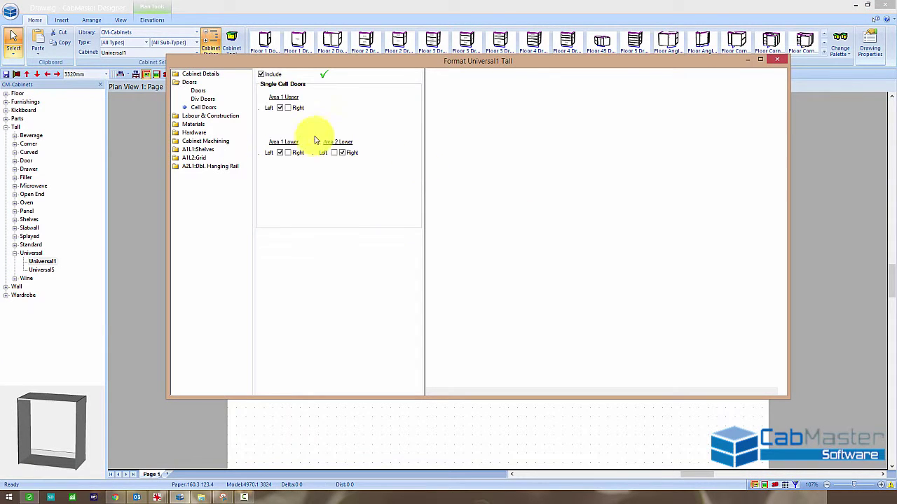
pyautogui.click(279, 108)
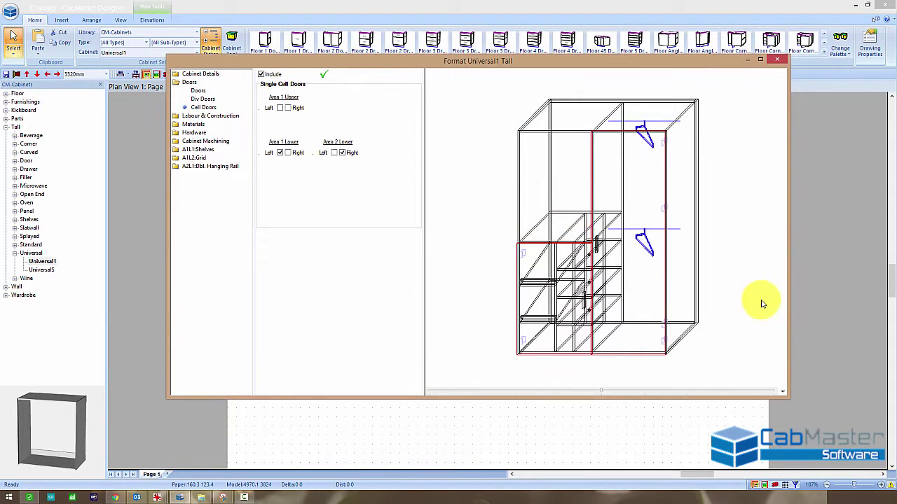
pyautogui.click(776, 60)
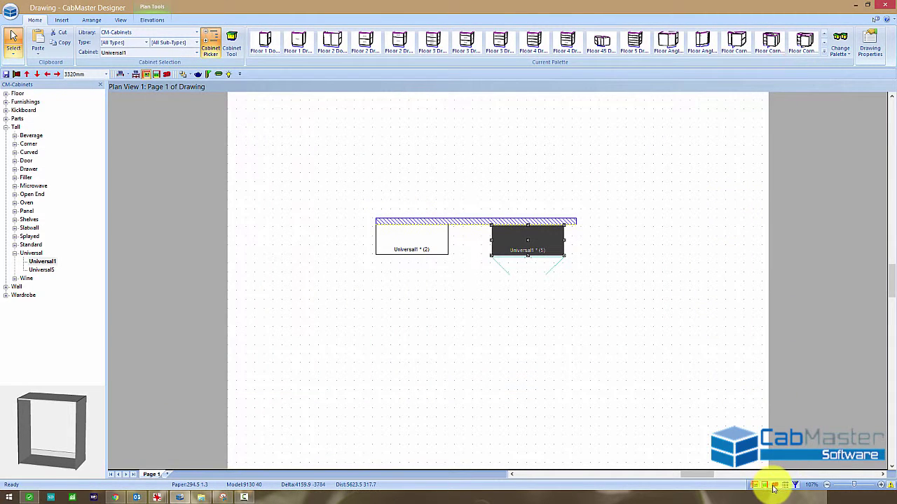
pyautogui.click(775, 486)
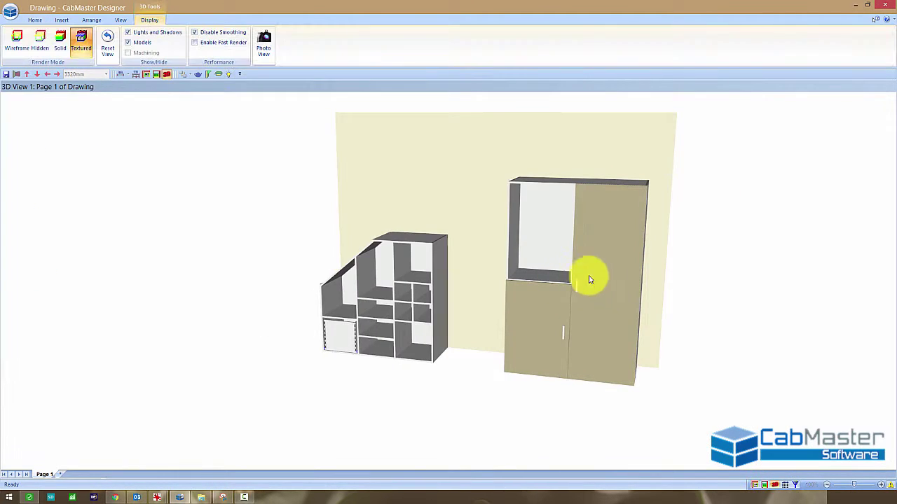
pyautogui.moveTo(604, 280); pyautogui.dragTo(526, 314)
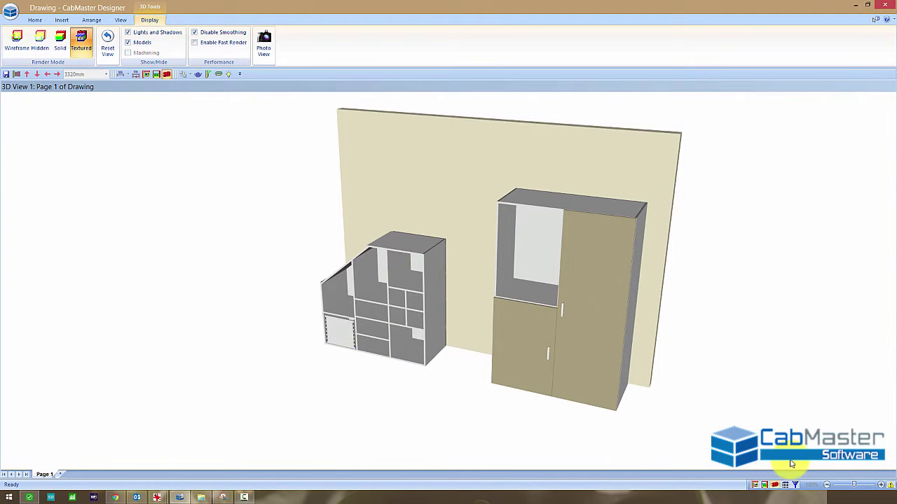
pyautogui.click(754, 484)
# Set the wardrobe's top panel material to 18mm Grain2 in Carcass materials.
pyautogui.doubleClick(527, 246)
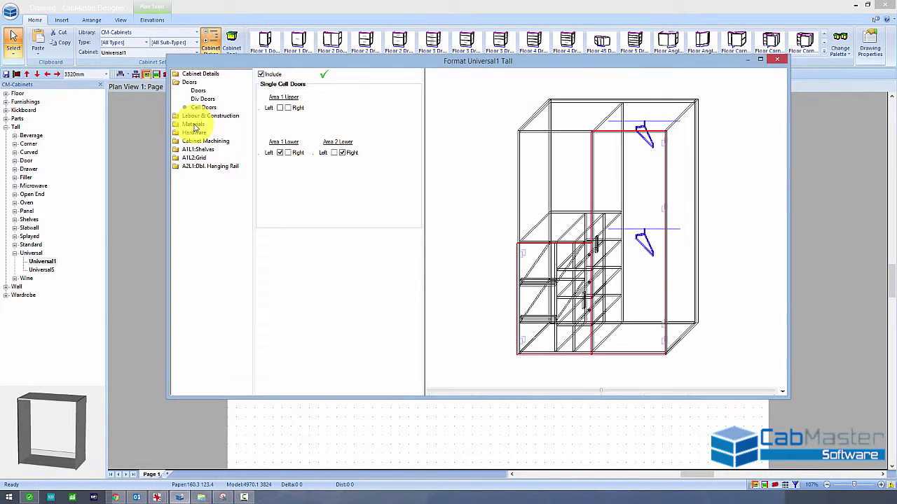
pyautogui.click(194, 124)
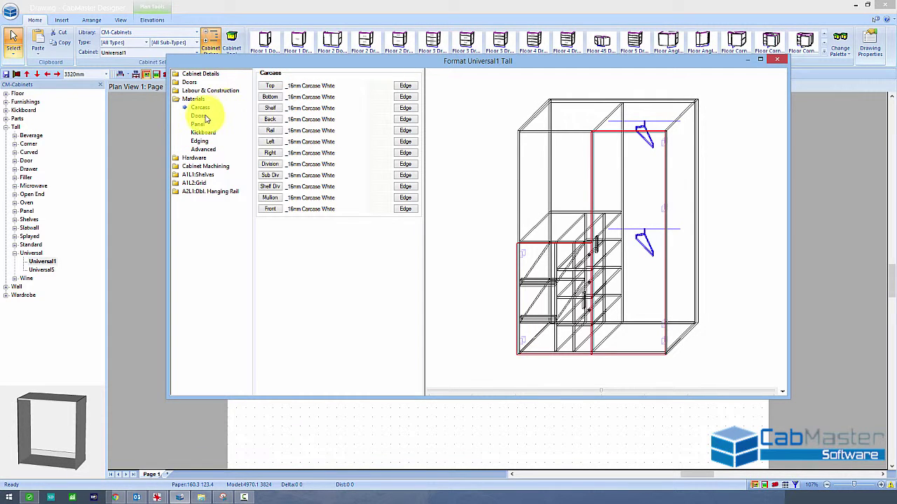
pyautogui.click(199, 124)
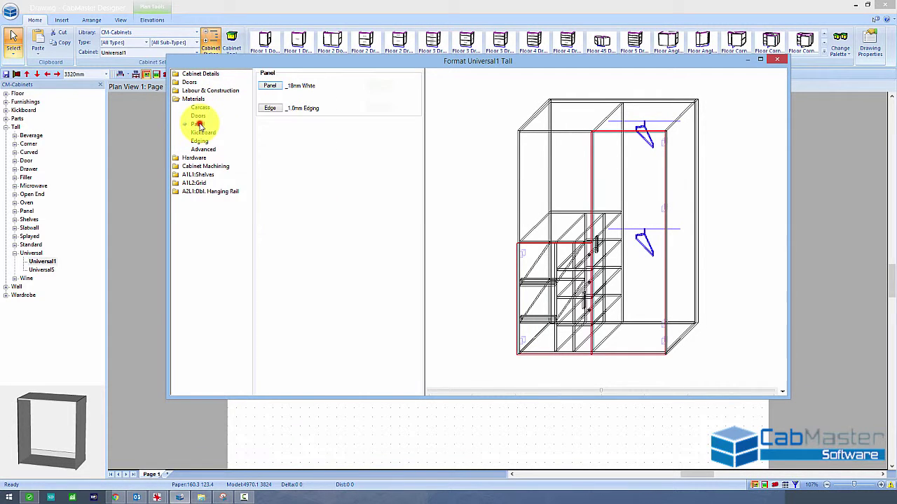
pyautogui.click(201, 107)
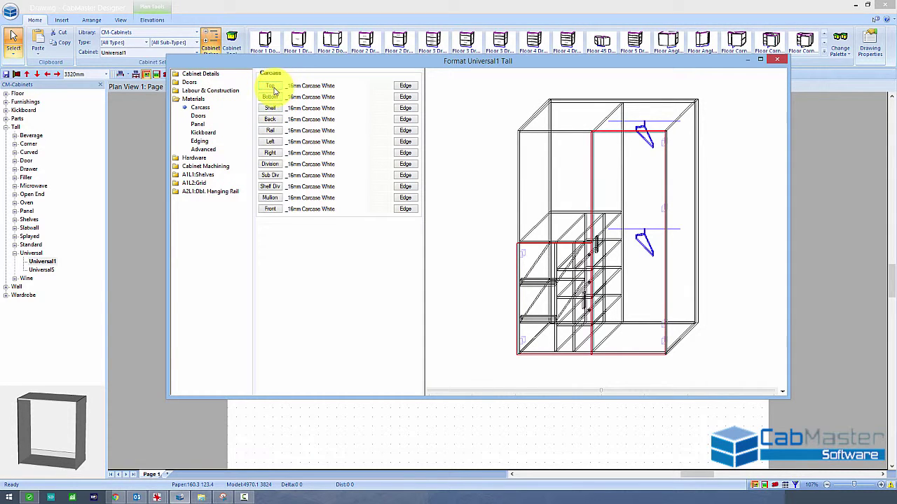
pyautogui.click(273, 87)
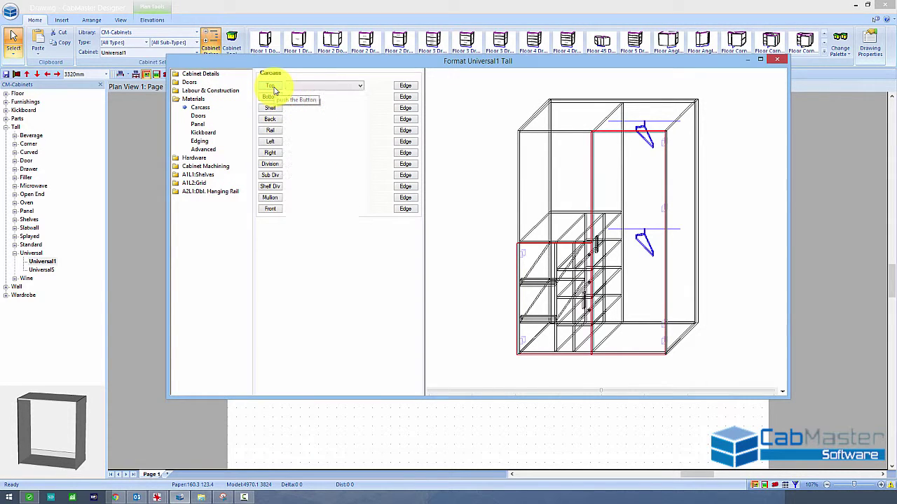
pyautogui.click(354, 89)
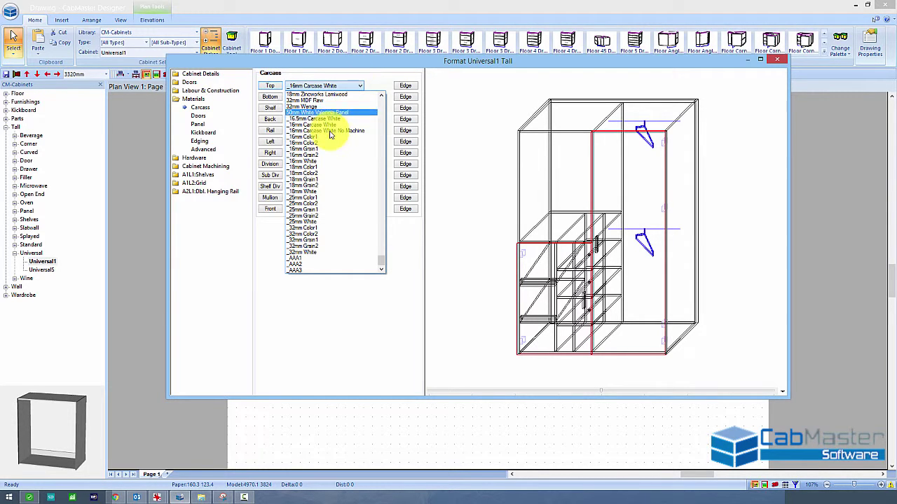
pyautogui.click(326, 186)
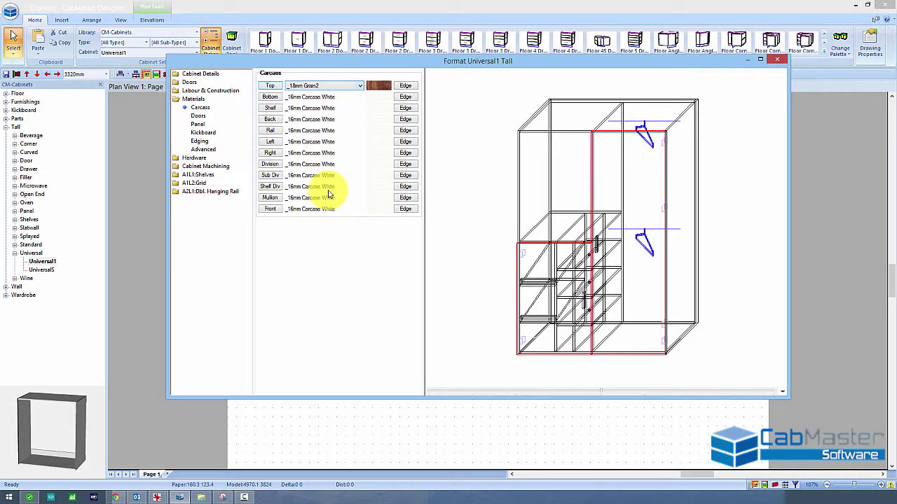
# Set the left panel to 18mm Grain2 as well and close the Format dialog.
pyautogui.click(270, 142)
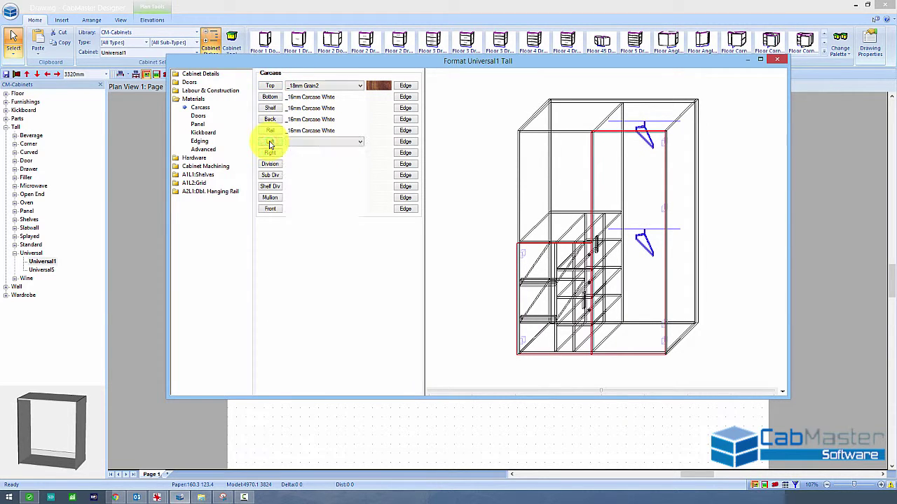
pyautogui.click(355, 143)
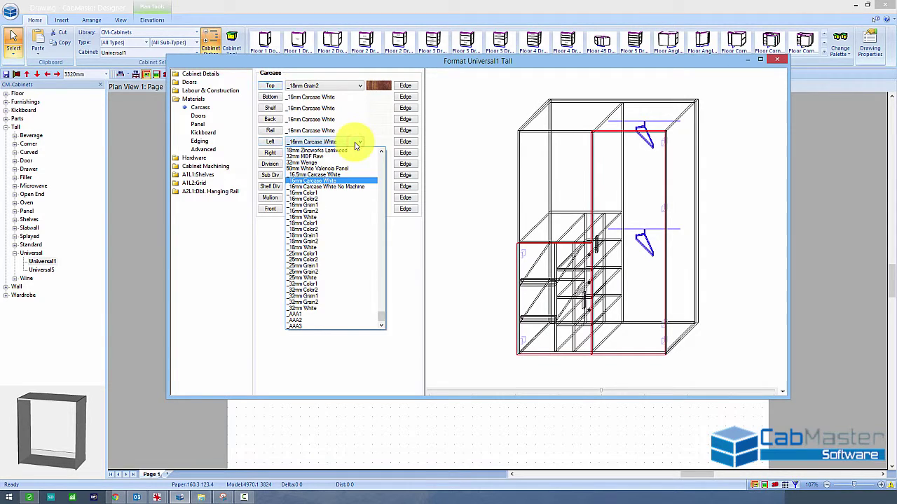
pyautogui.click(329, 242)
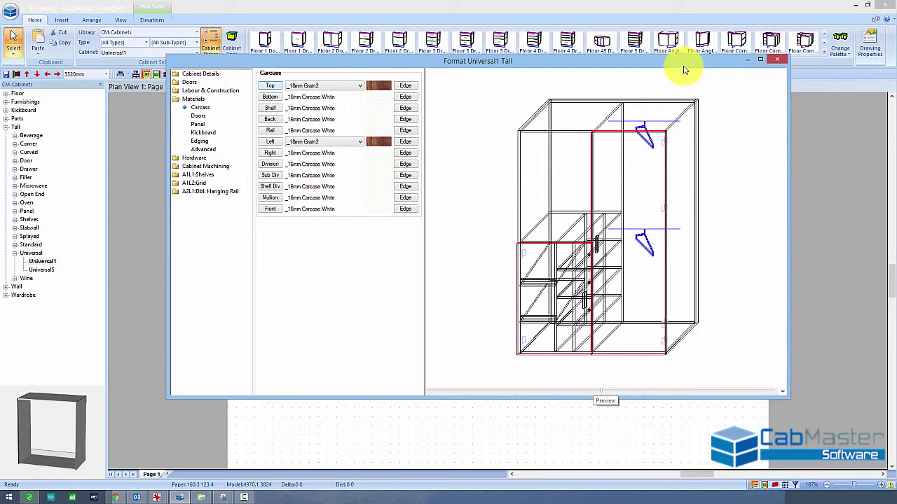
pyautogui.click(777, 59)
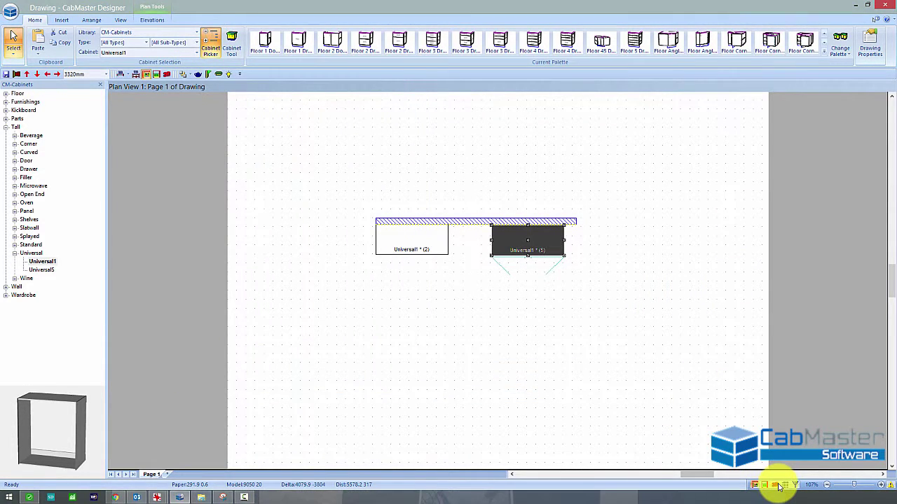
# Preview the cabinets in textured 3D from several angles, then return to plan view.
pyautogui.press('F5')
pyautogui.moveTo(608, 285); pyautogui.dragTo(613, 334)
pyautogui.moveTo(532, 289); pyautogui.dragTo(472, 216)
pyautogui.scroll(2, 553, 254)
pyautogui.moveTo(545, 229); pyautogui.dragTo(553, 290)
pyautogui.moveTo(362, 306); pyautogui.dragTo(559, 397)
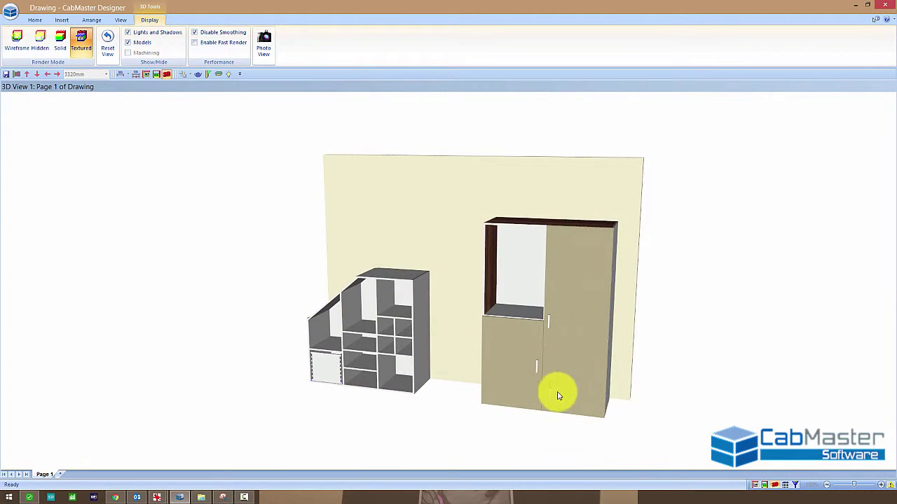
pyautogui.click(756, 485)
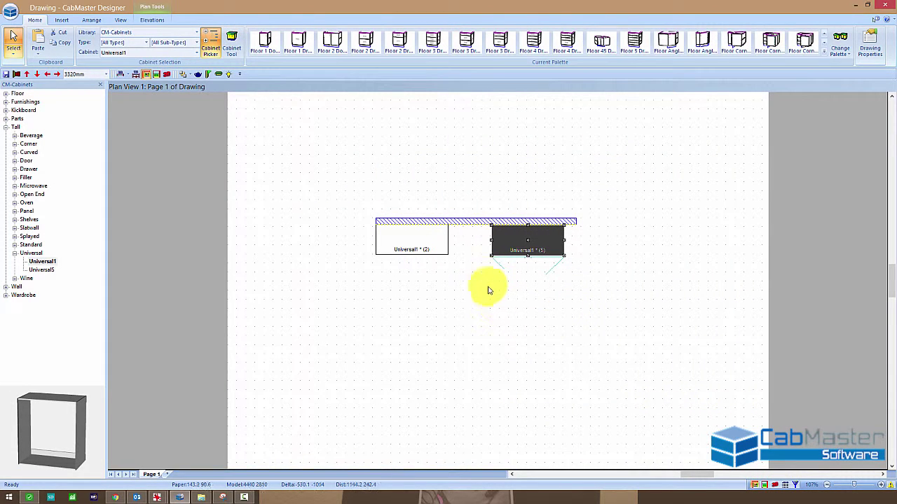
# Select only the wardrobe Universal1 (5) and slide it left along the wall.
pyautogui.click(415, 252)
pyautogui.click(528, 231)
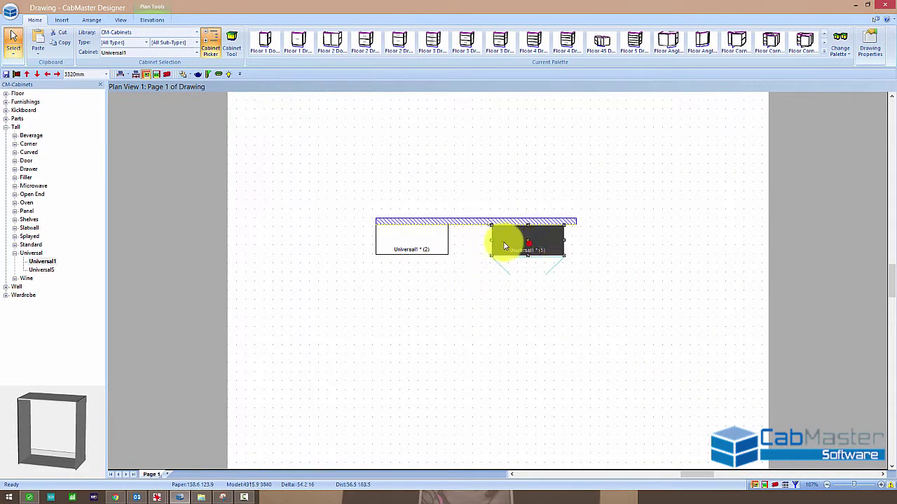
pyautogui.moveTo(502, 245)
pyautogui.mouseDown()
pyautogui.moveTo(620, 246)
pyautogui.moveTo(554, 240)
pyautogui.moveTo(510, 249)
pyautogui.mouseUp()
# Give edge 4 of the wardrobe's top panel Queensland Walnut edging.
pyautogui.doubleClick(499, 245)
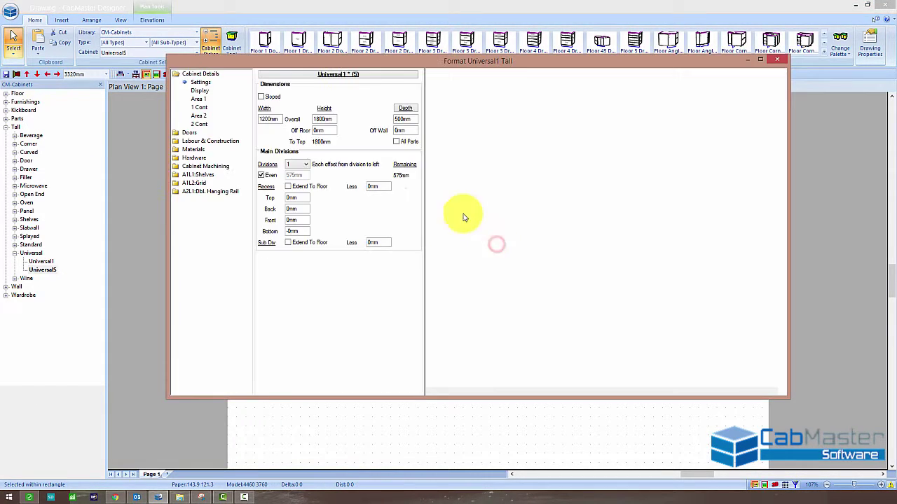
pyautogui.click(193, 149)
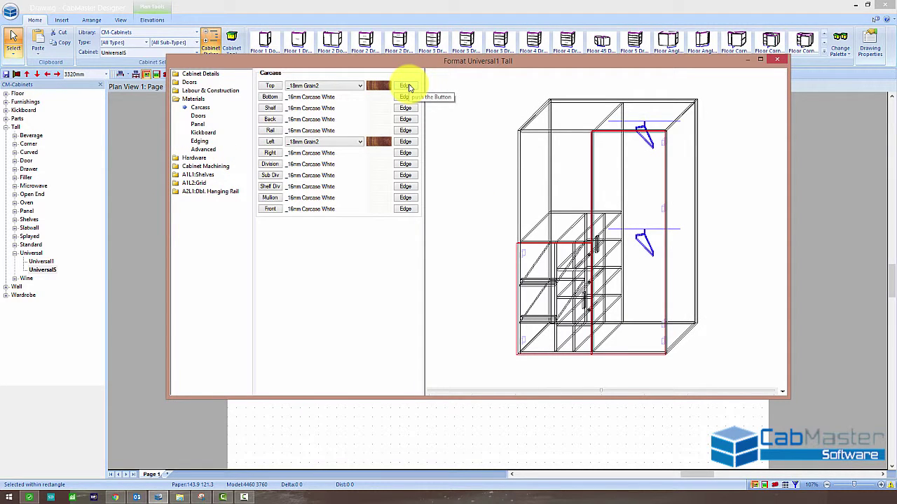
pyautogui.click(407, 85)
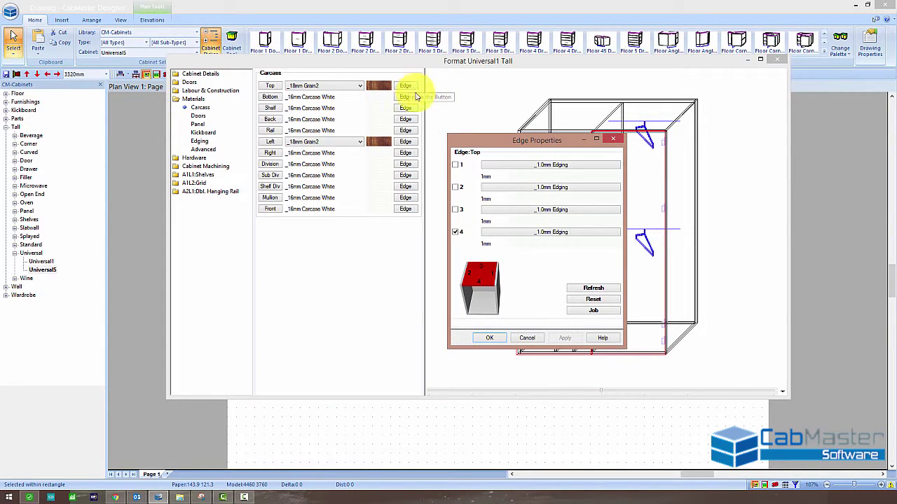
pyautogui.click(560, 234)
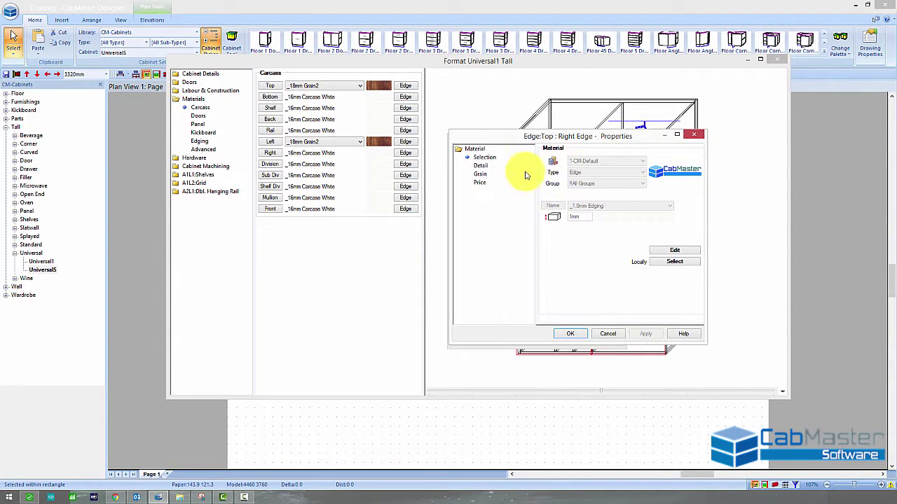
pyautogui.click(676, 251)
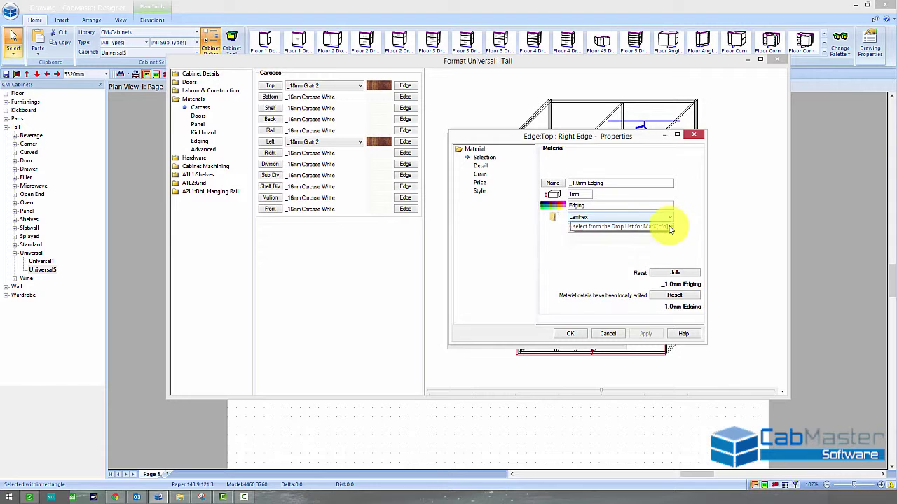
pyautogui.click(669, 229)
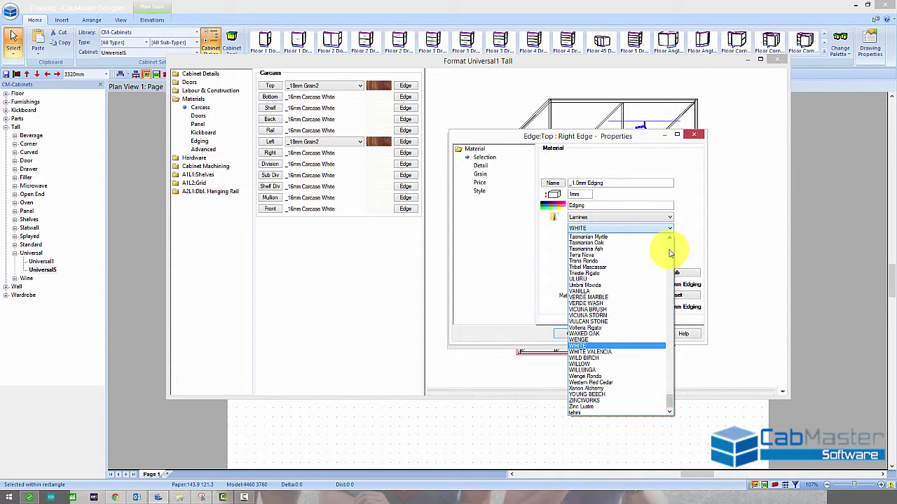
pyautogui.scroll(2, 670, 358)
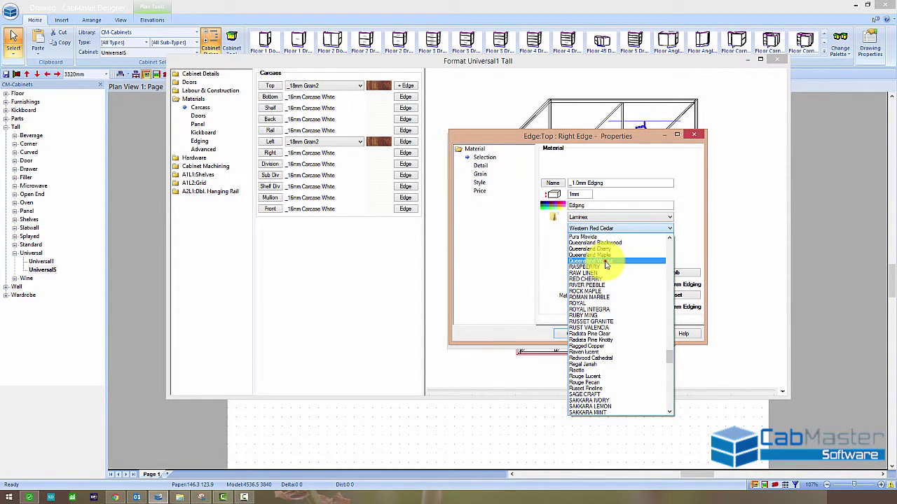
pyautogui.click(604, 259)
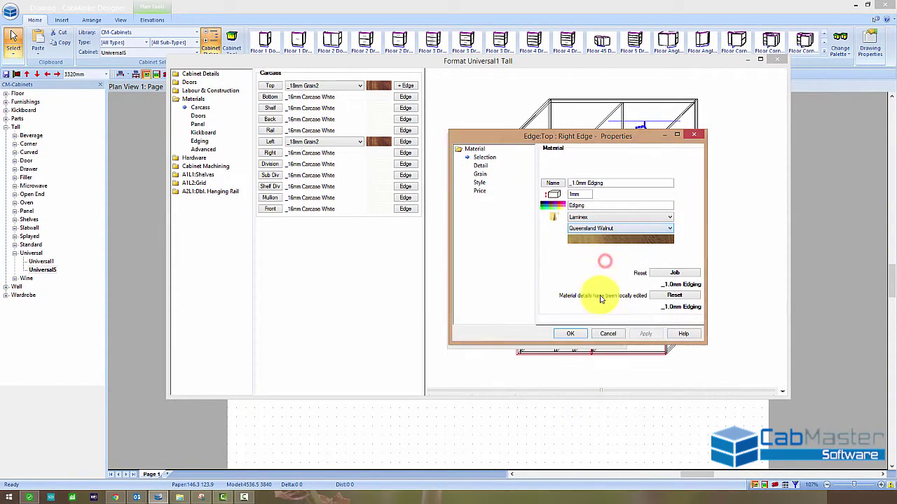
pyautogui.click(573, 335)
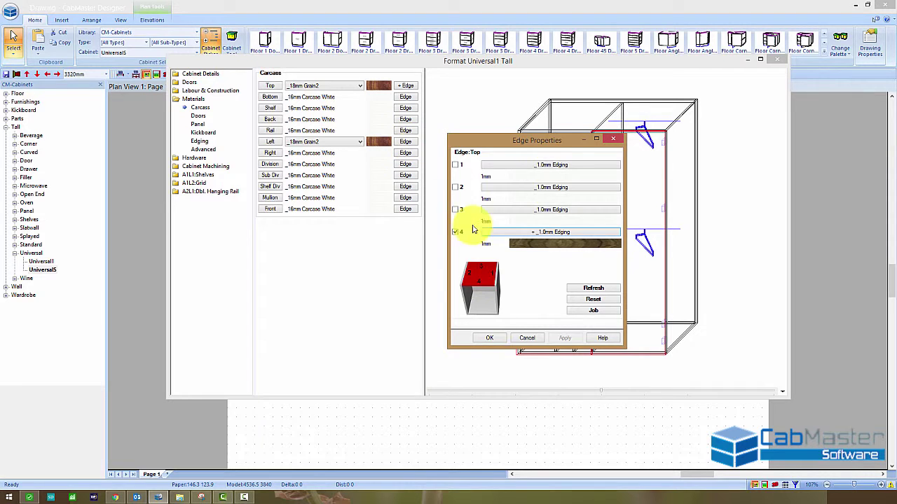
pyautogui.click(490, 337)
# Give edge 4 of the left panel Queensland Walnut edging too.
pyautogui.click(405, 143)
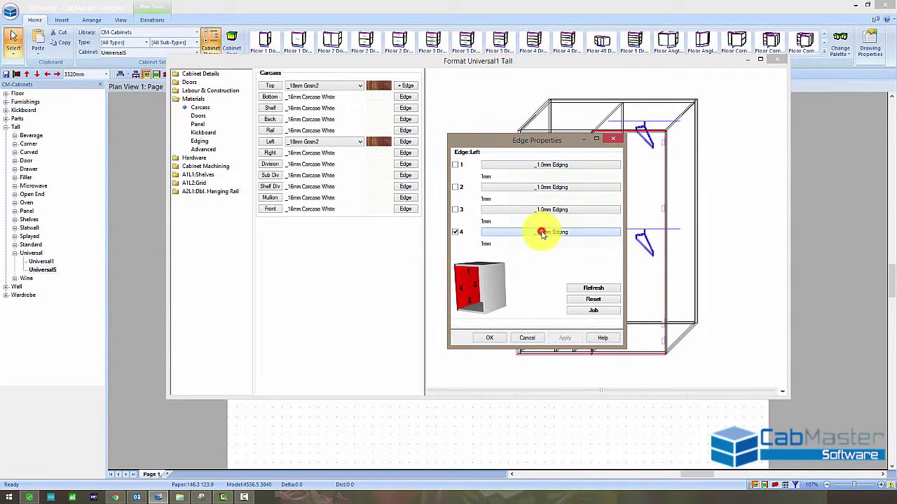
pyautogui.click(543, 233)
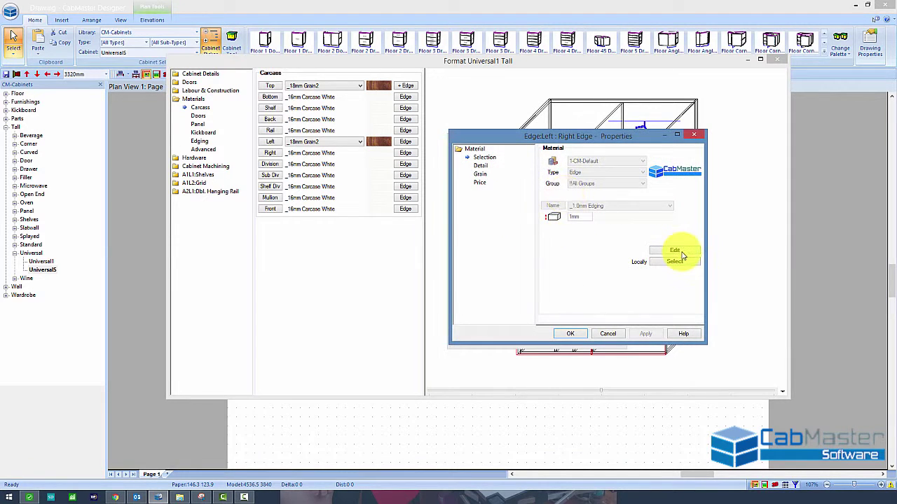
pyautogui.click(671, 250)
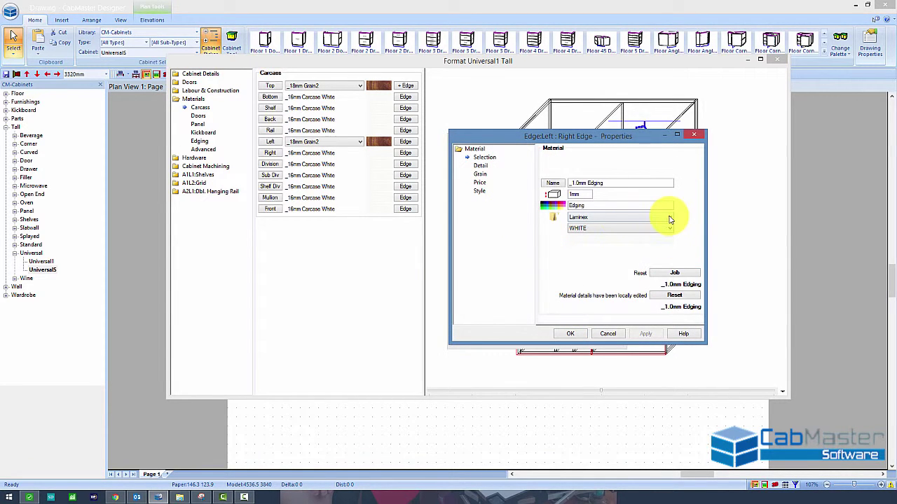
pyautogui.click(670, 232)
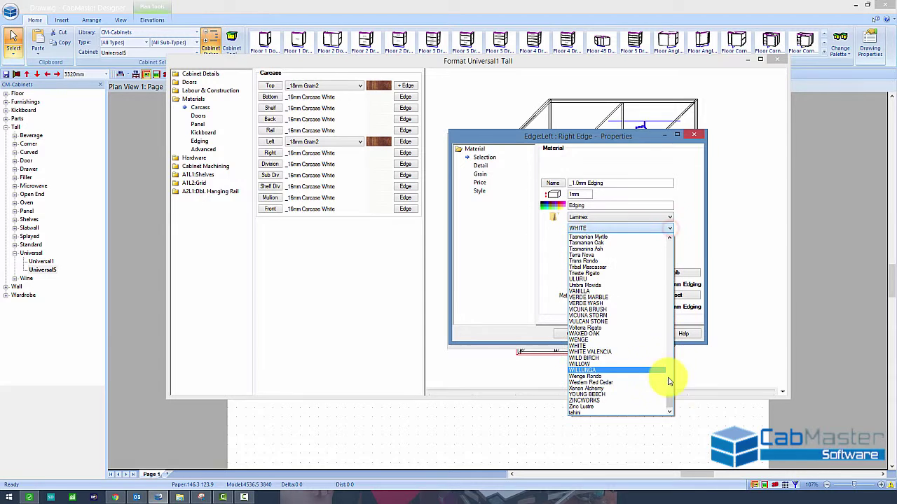
pyautogui.moveTo(670, 386); pyautogui.dragTo(680, 351)
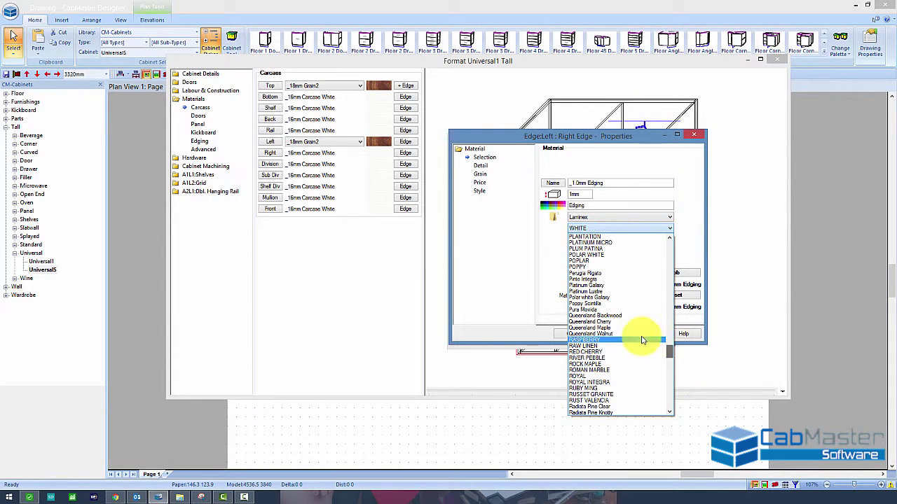
pyautogui.click(634, 338)
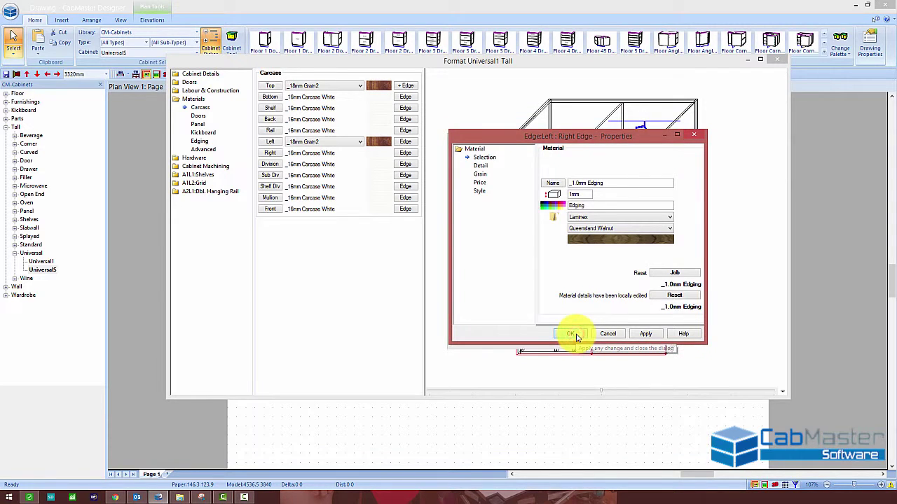
pyautogui.click(573, 335)
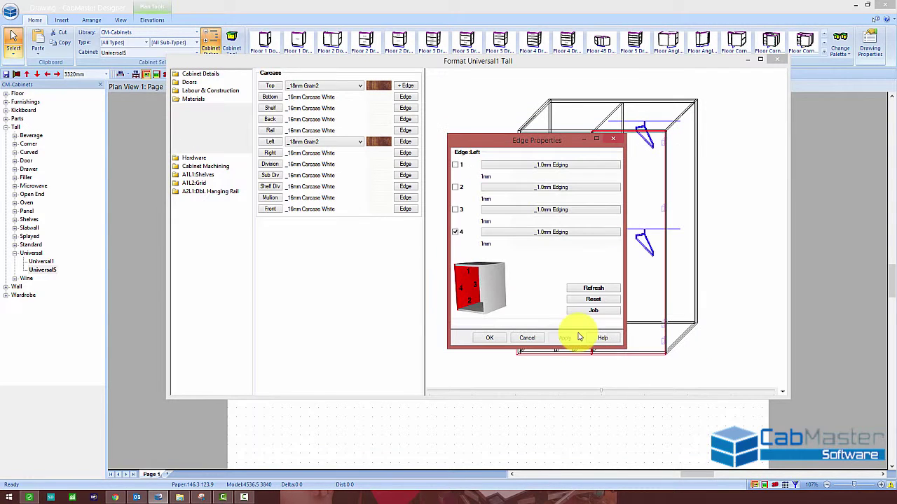
pyautogui.click(489, 337)
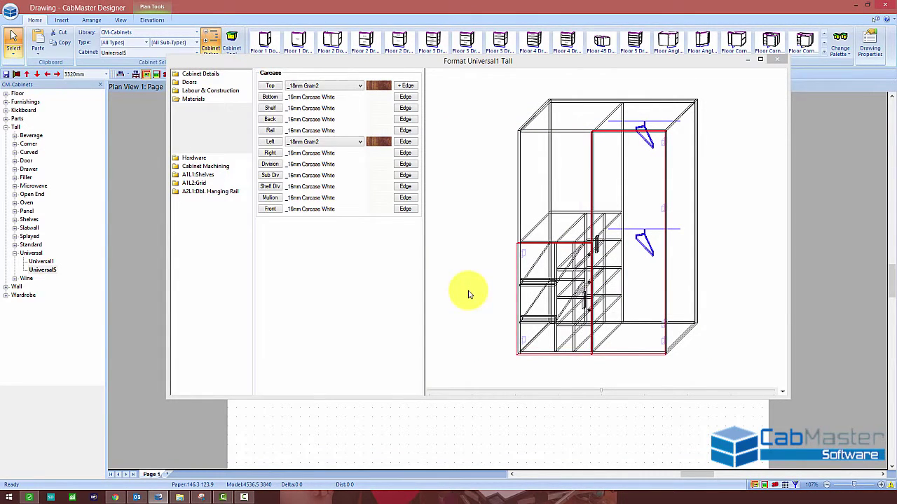
# Close Format and orbit the walnut-edged wardrobe in 3D before returning to plan view.
pyautogui.click(785, 62)
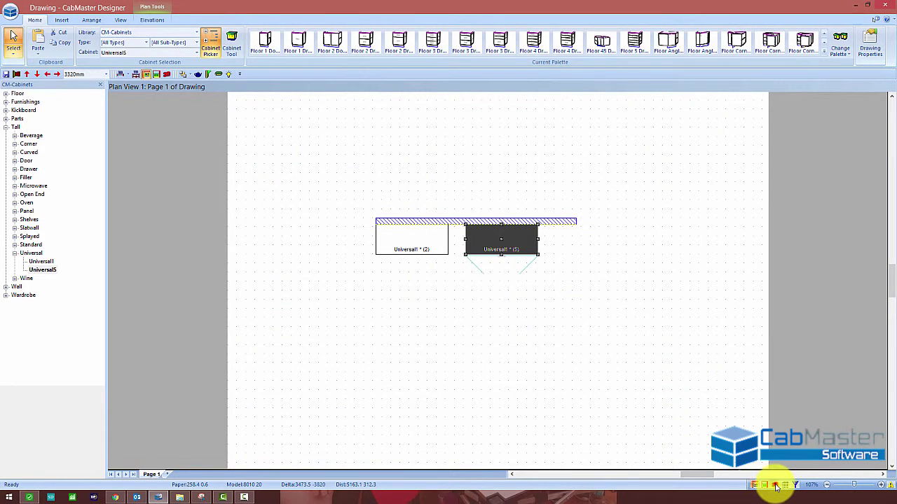
pyautogui.click(775, 485)
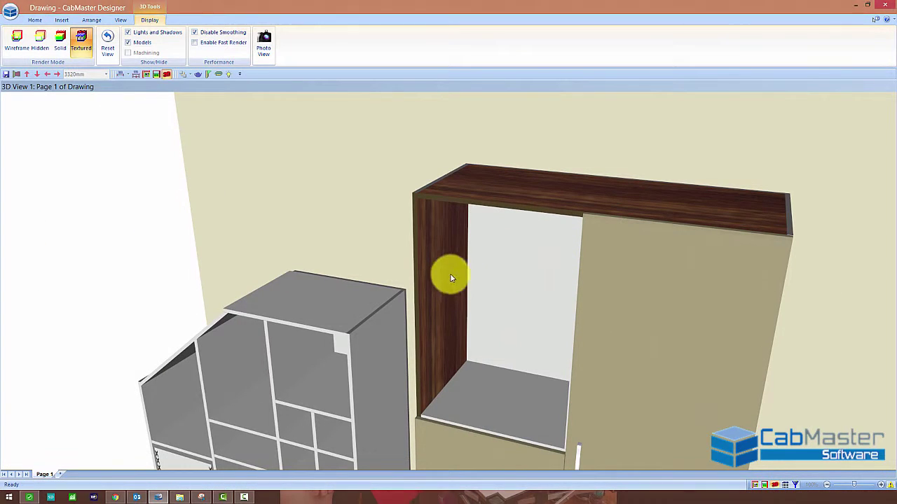
pyautogui.scroll(-3, 463, 263)
pyautogui.moveTo(467, 256); pyautogui.dragTo(519, 293)
pyautogui.moveTo(544, 265); pyautogui.dragTo(511, 290)
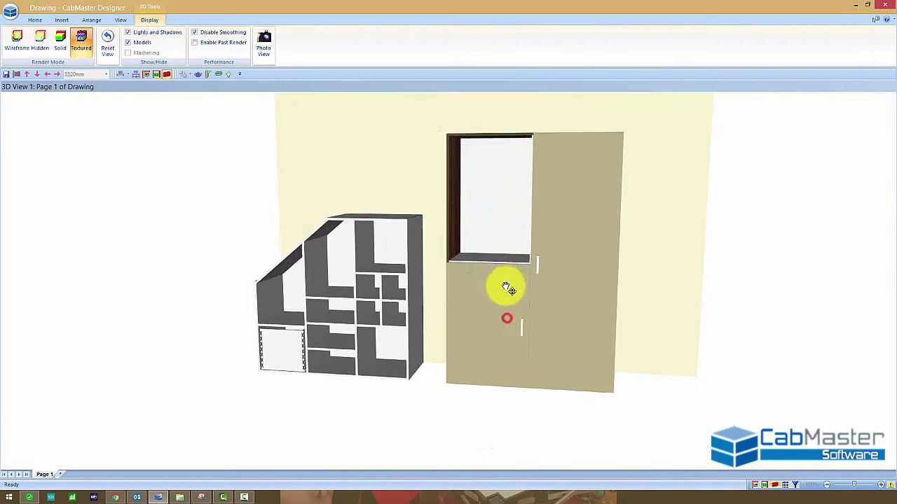
pyautogui.click(754, 486)
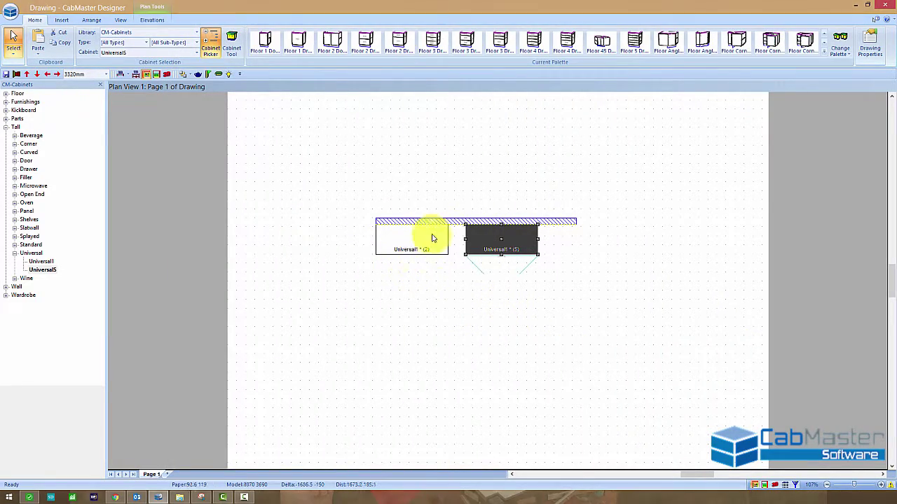